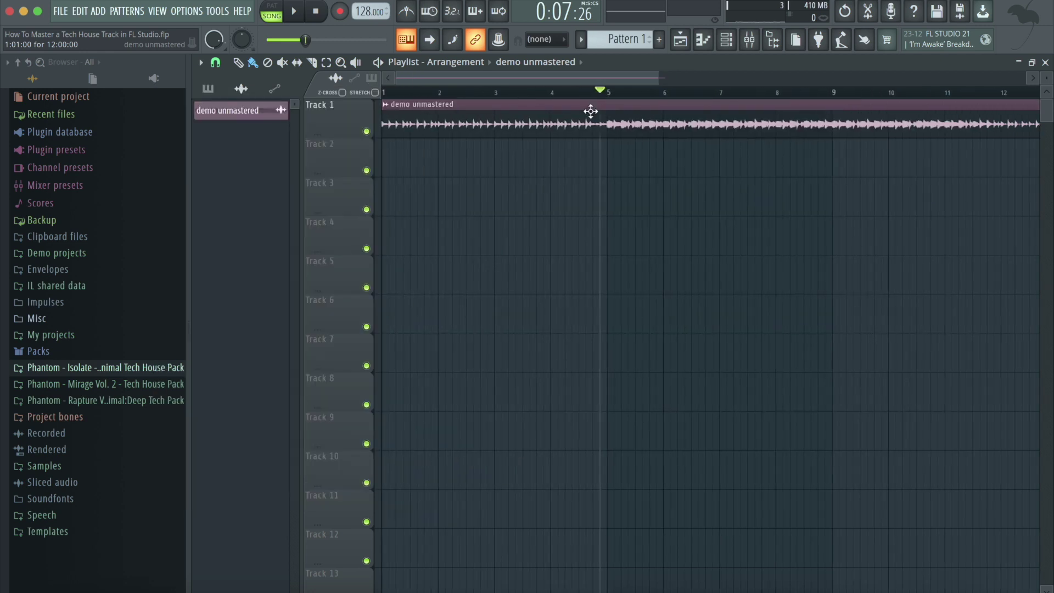
Audition the unmastered track from around bar 3, ahead of the drop at bar 5.
left_click_drag(657, 77, 697, 77)
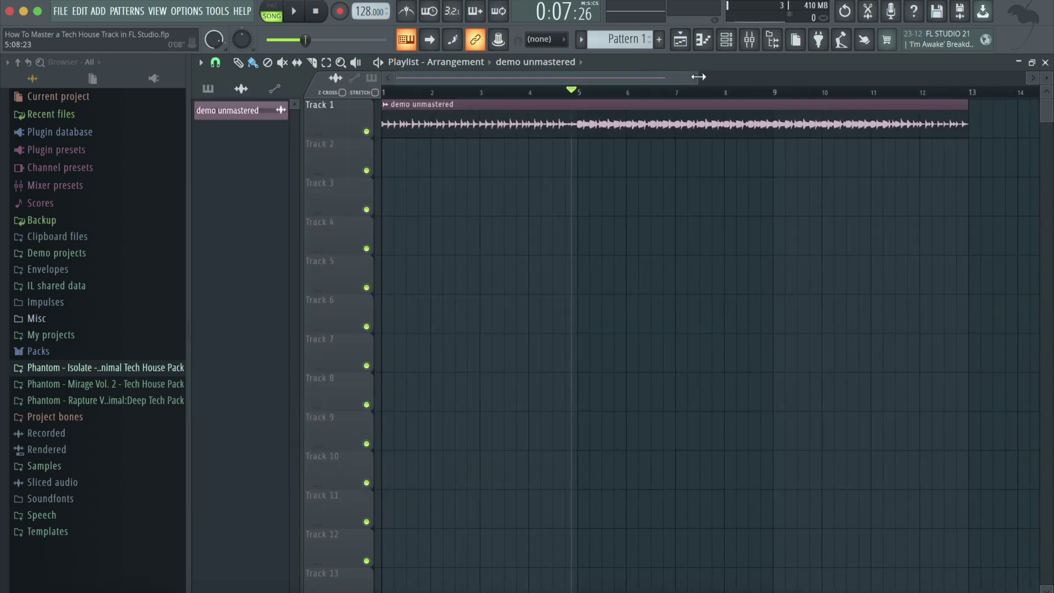
left_click(559, 92)
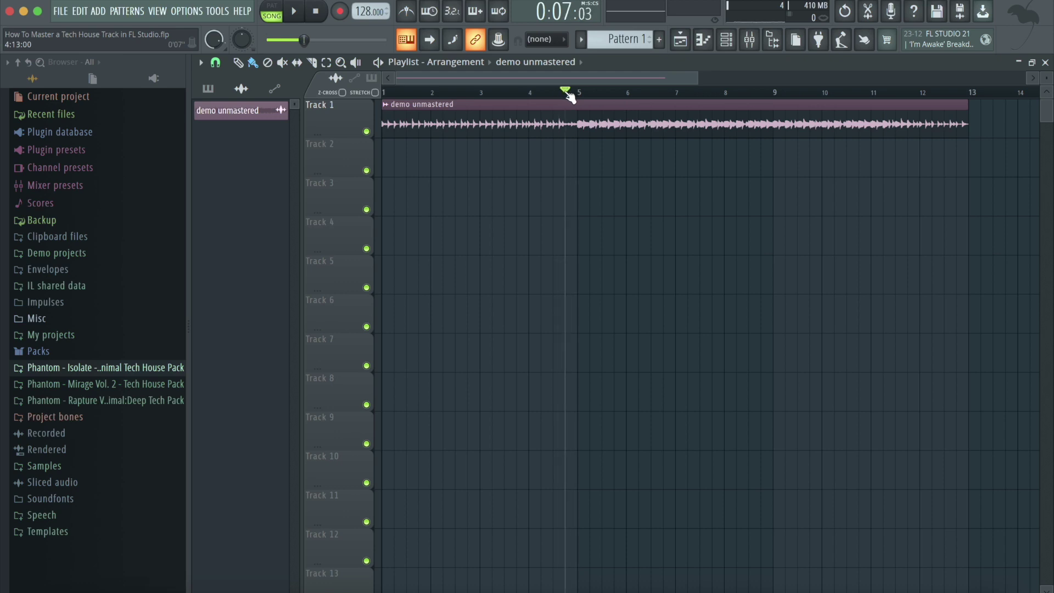
left_click(559, 92)
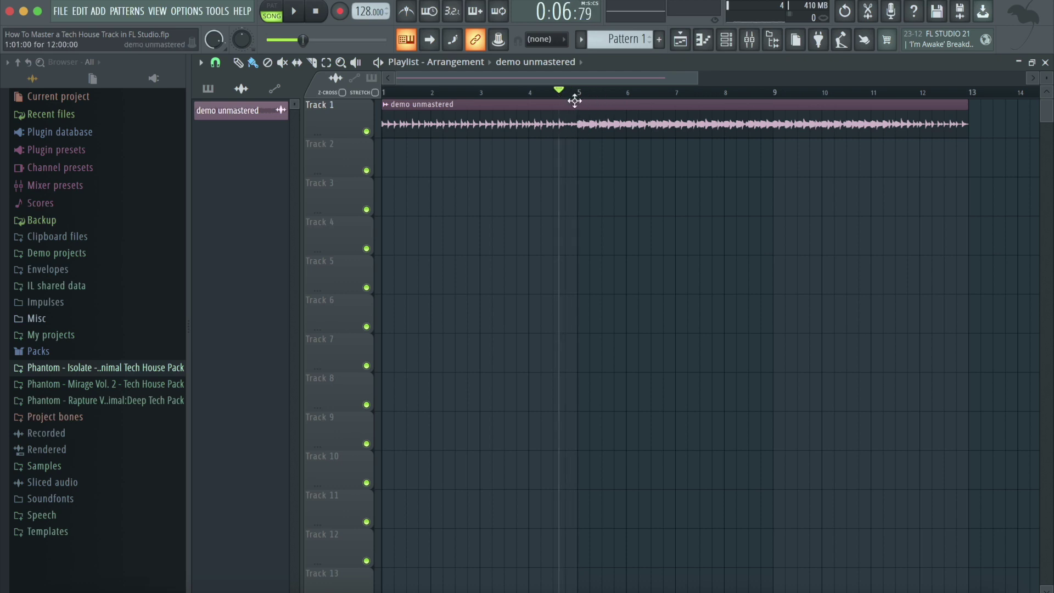
mouse_move(563, 94)
left_mouse_down()
mouse_move(655, 96)
mouse_move(559, 144)
left_mouse_up()
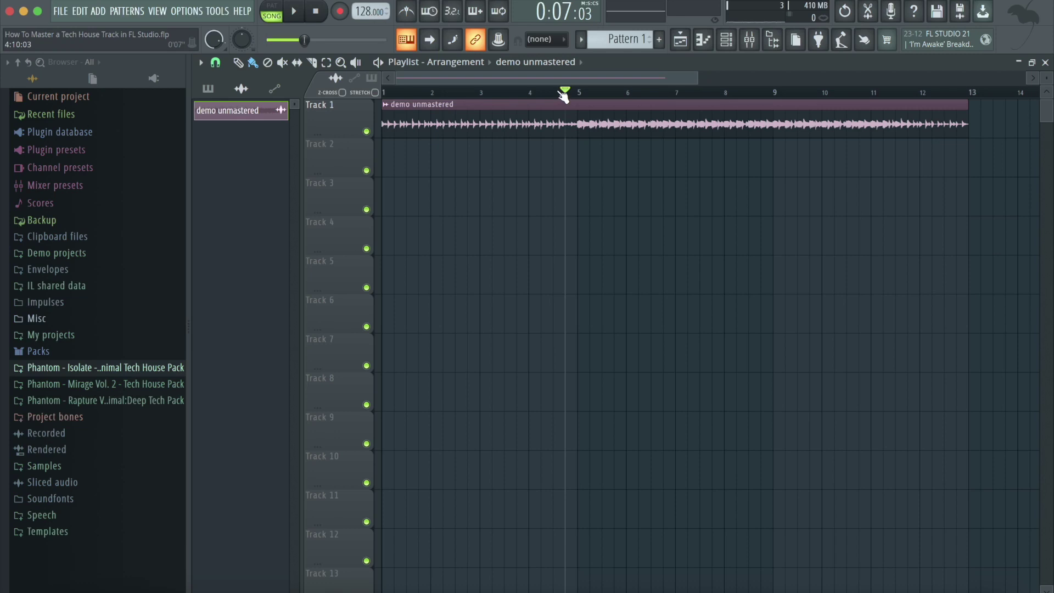
left_click_drag(559, 91, 487, 100)
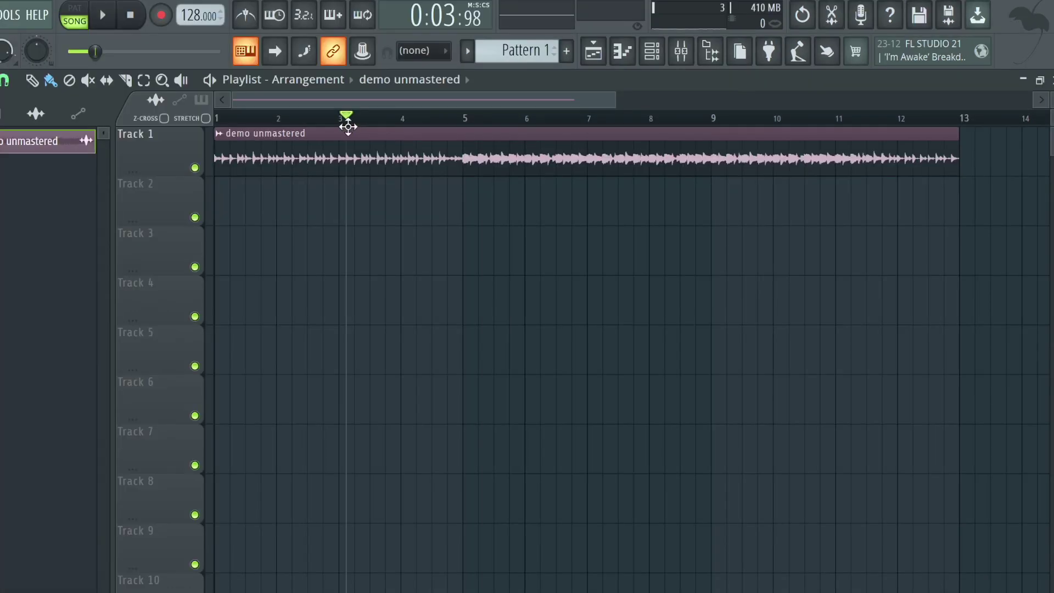
key("space")
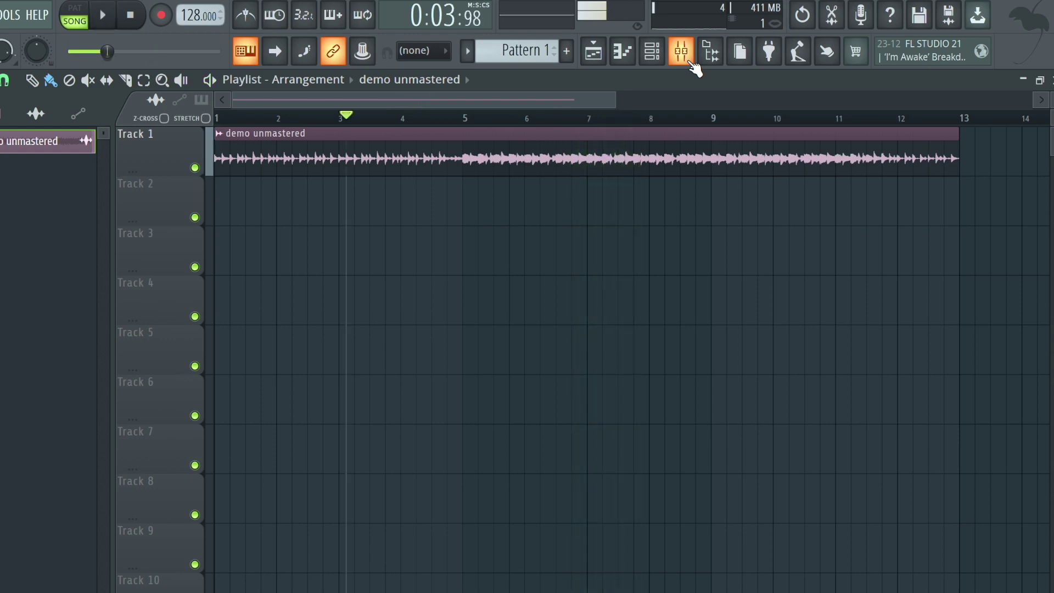
Open the mixer and play the track from just before bar 5 to check the master channel's level.
left_click(692, 66)
left_click_drag(782, 204, 789, 166)
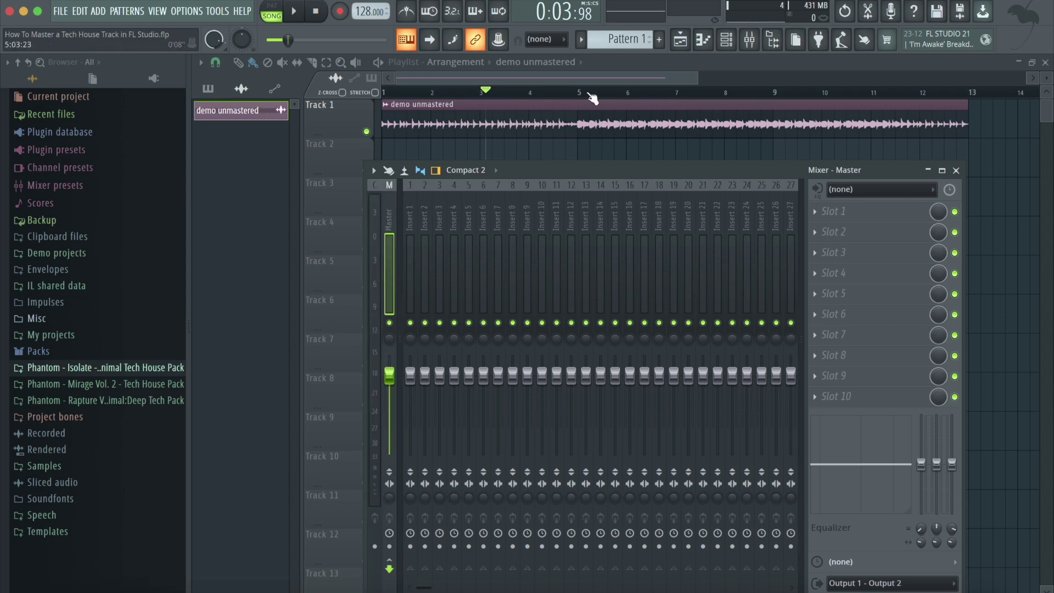
key("space")
left_click(571, 92)
key("F9")
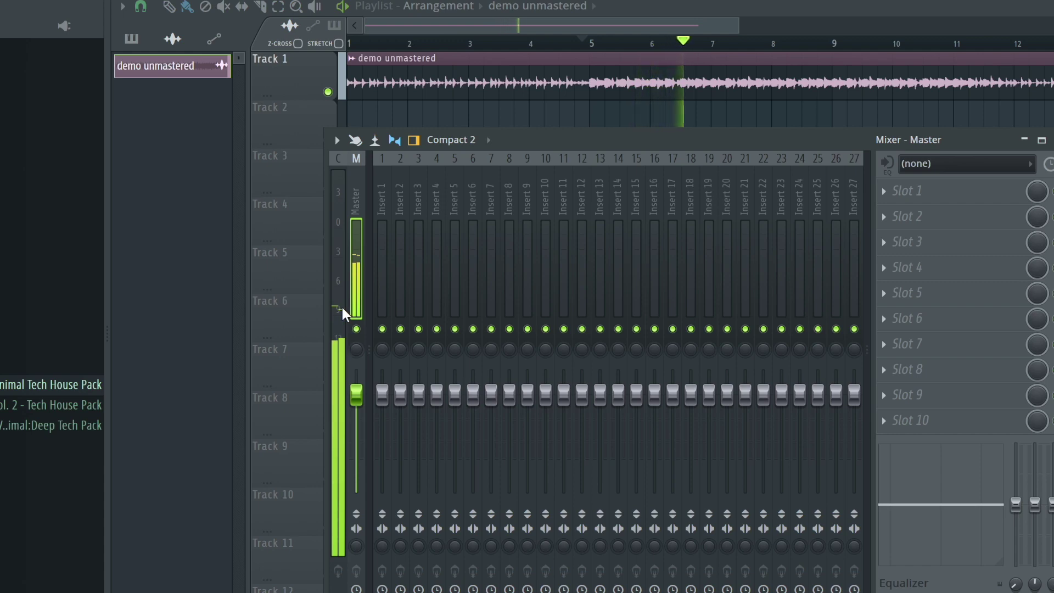
key("space")
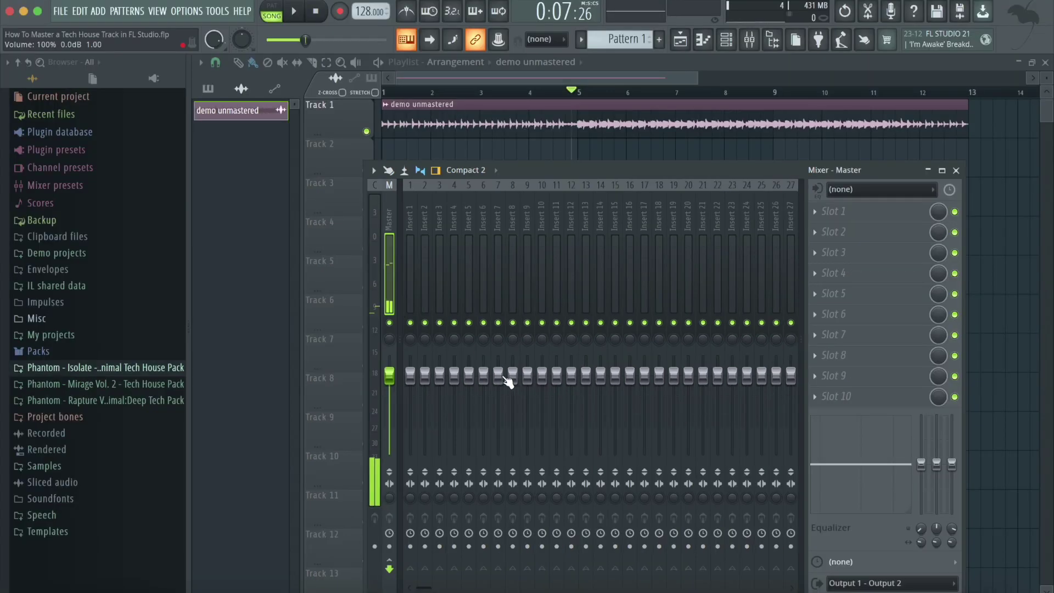
Add Fruity Balance in Slot 1 of the Master channel and set its volume to 2.5 dB.
left_click(867, 210)
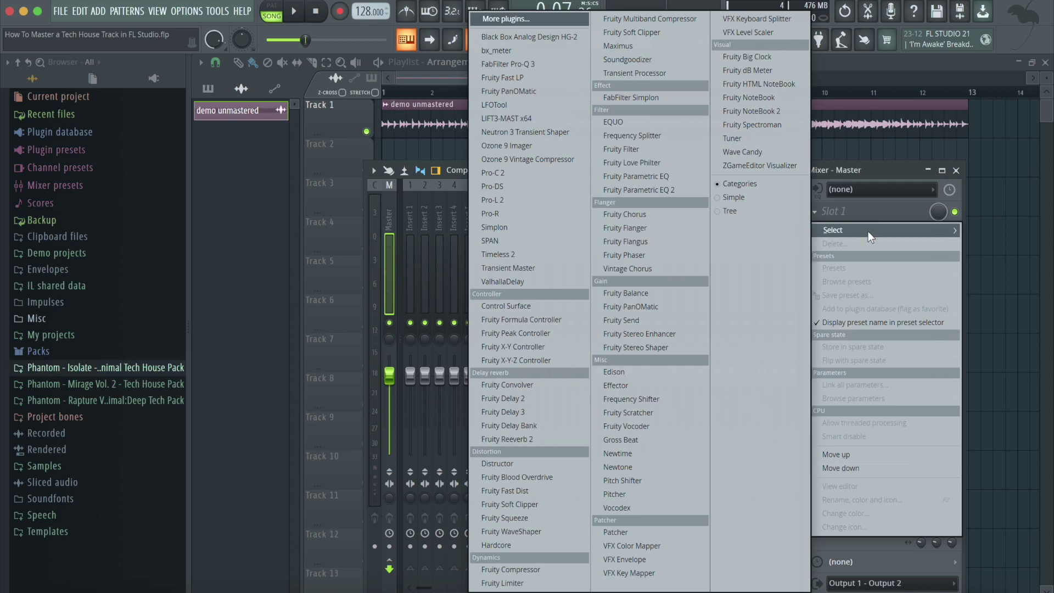
left_click(676, 293)
left_click_drag(344, 142, 569, 149)
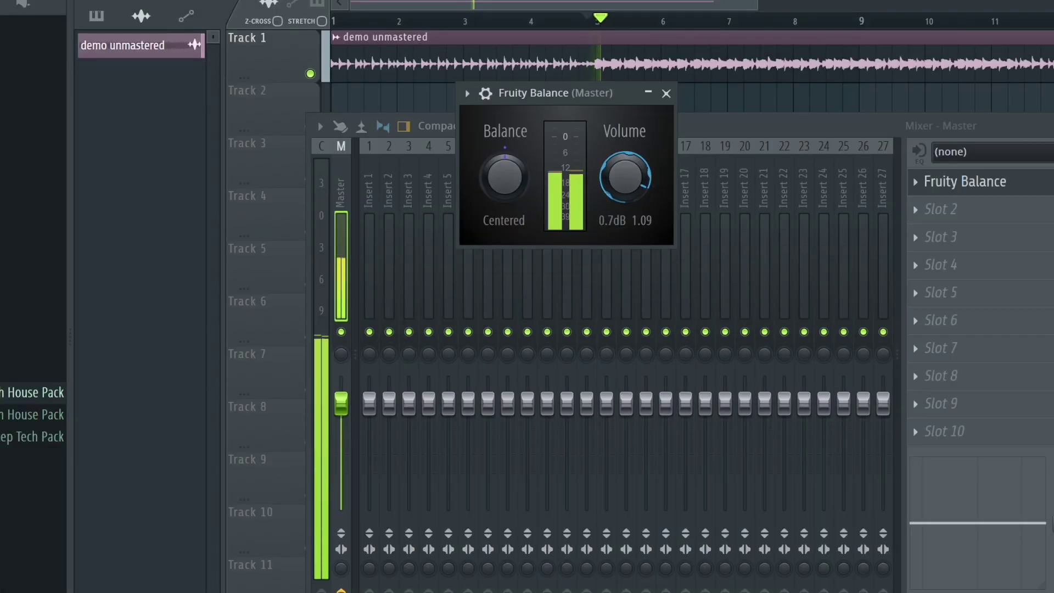
left_click_drag(624, 177, 624, 163)
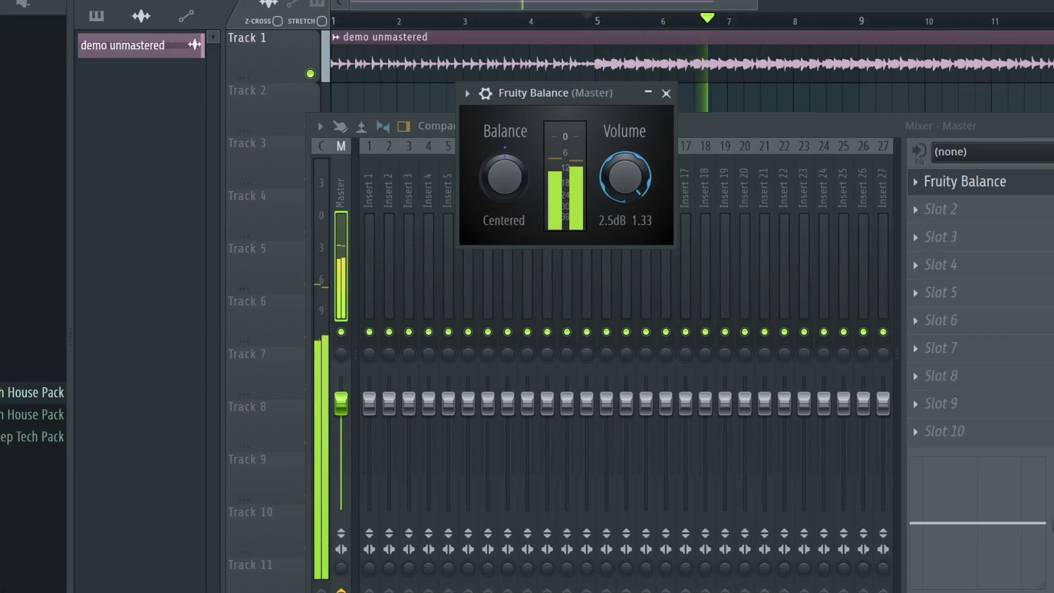
left_click(666, 93)
key("space")
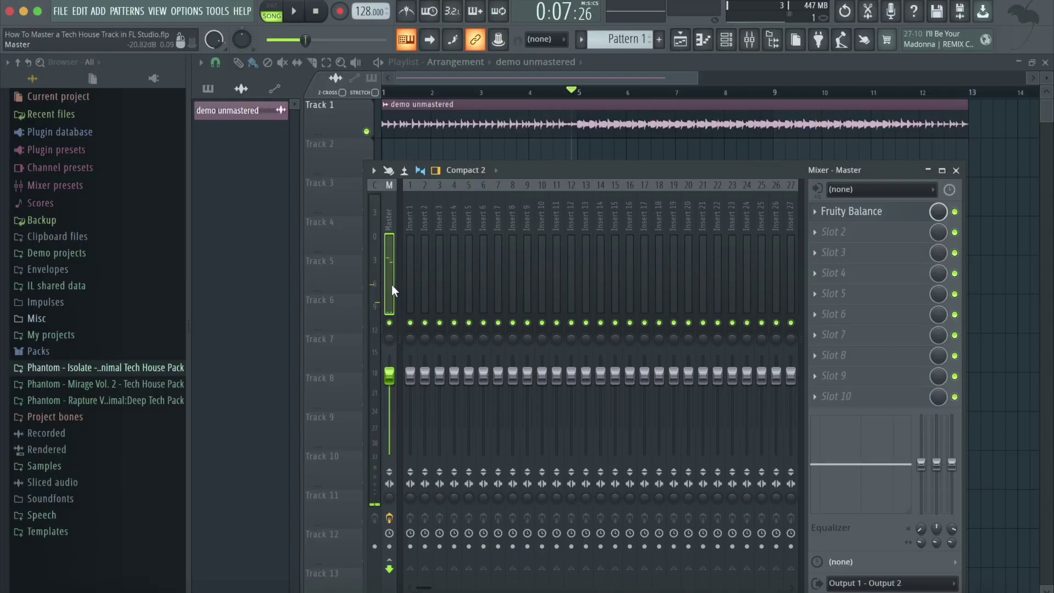
Add Fruity Parametric EQ 2 in Slot 2 of the Master channel and load its "30Hz + 18kHz cut" preset.
left_click(845, 228)
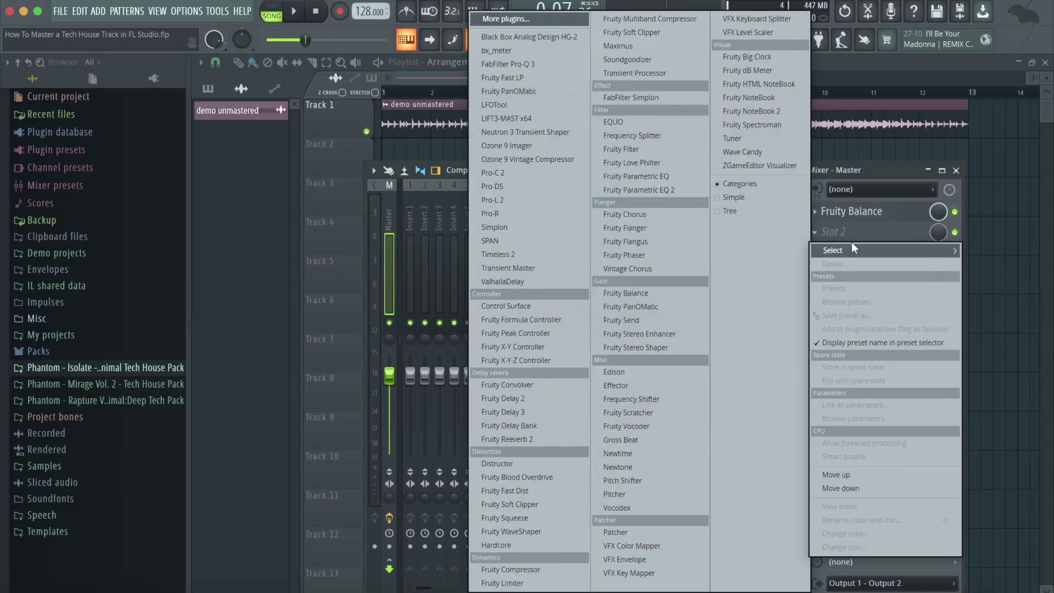
left_click(688, 189)
left_click_drag(614, 152, 706, 151)
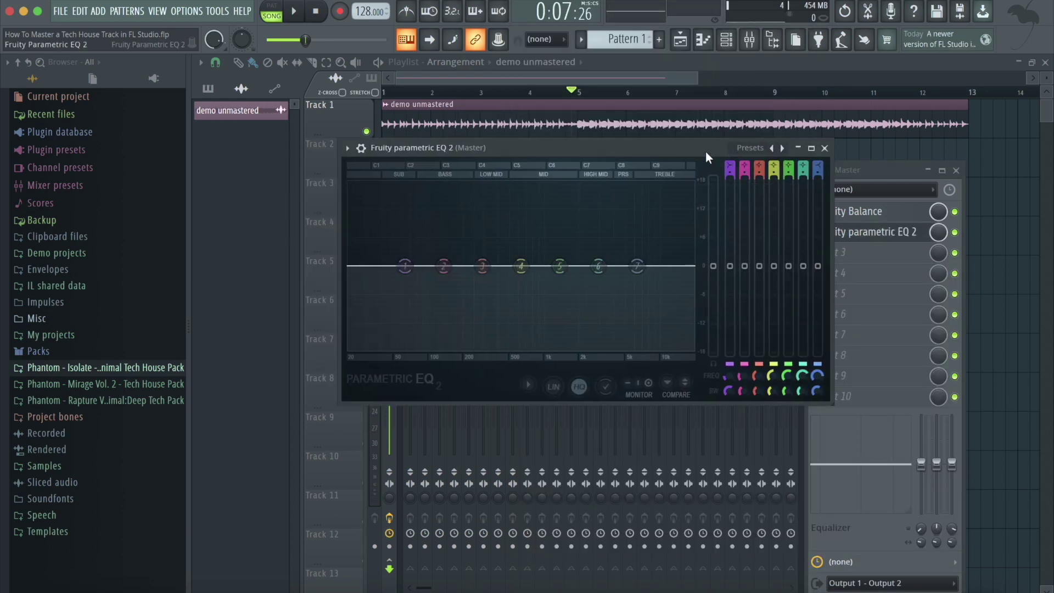
left_click(352, 149)
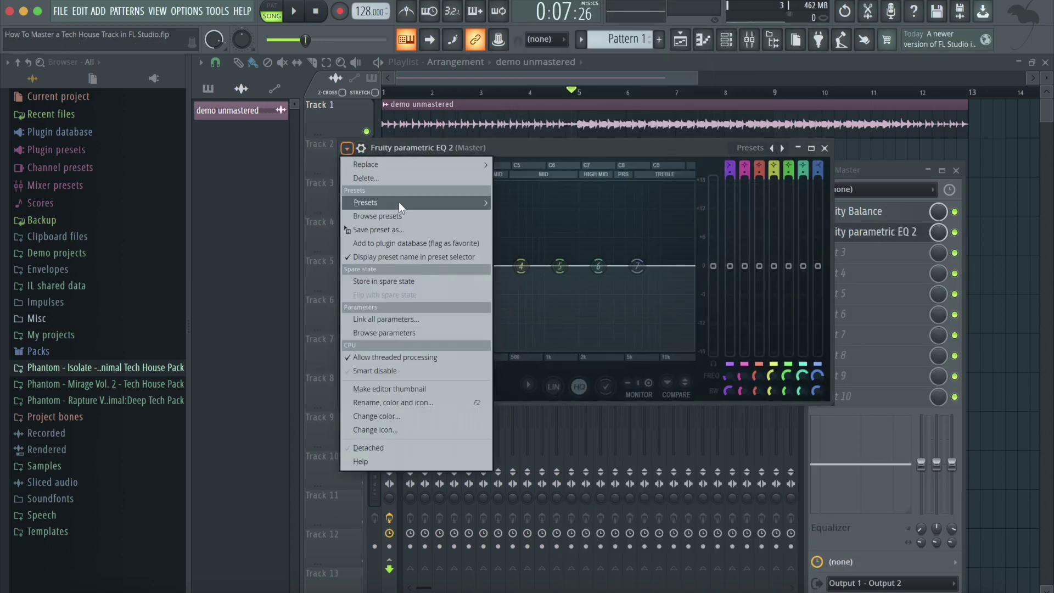
mouse_move(399, 202)
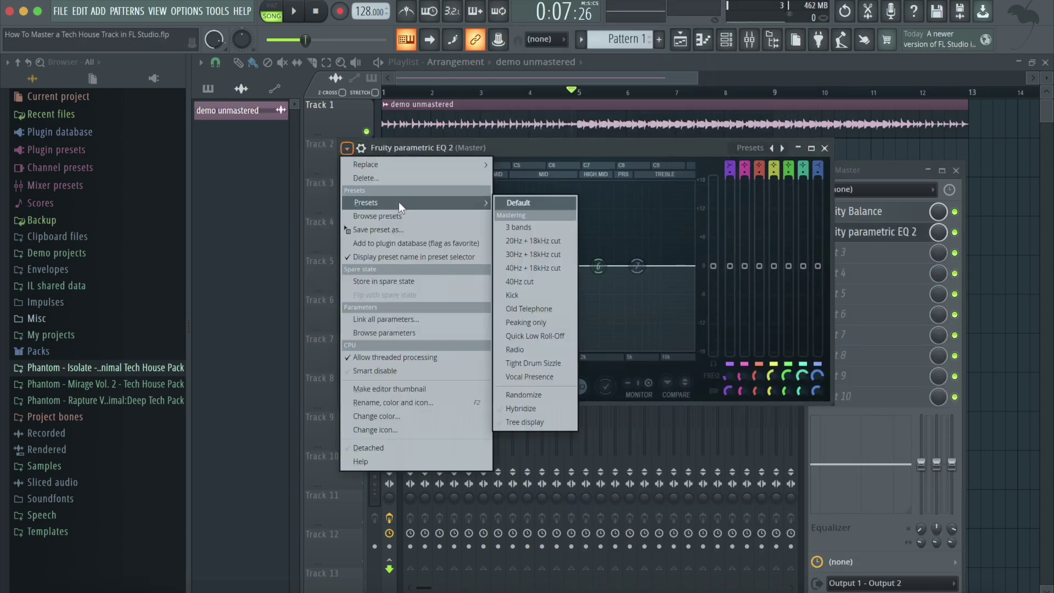
left_click(560, 256)
left_click_drag(679, 150, 636, 150)
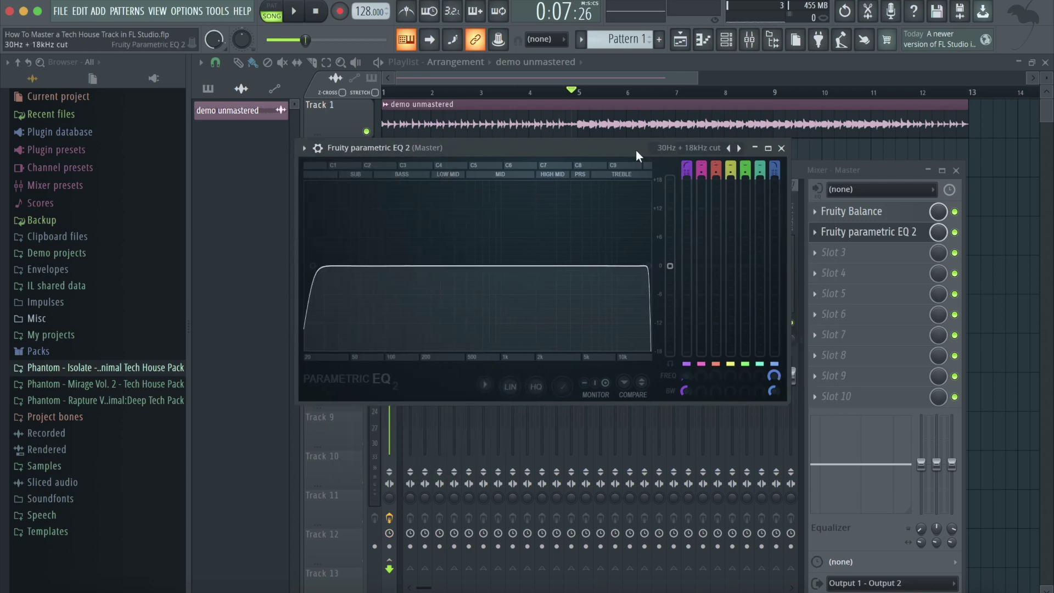
Shift the low-cut band of the Slot 2 EQ slightly higher in frequency while the track plays, and close the EQ.
key("space")
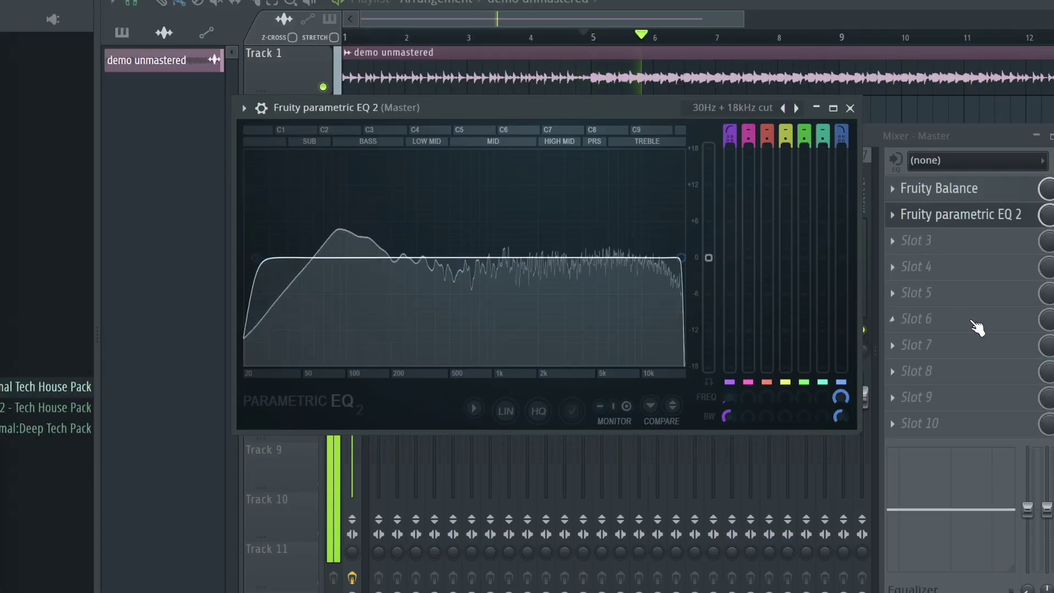
left_click_drag(648, 110, 666, 107)
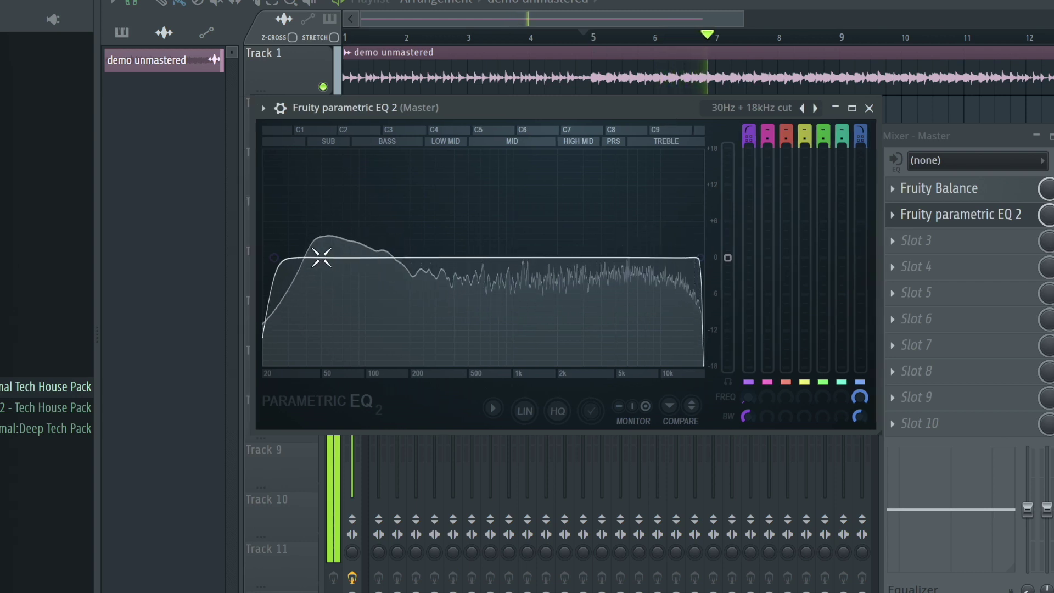
left_click_drag(274, 257, 279, 257)
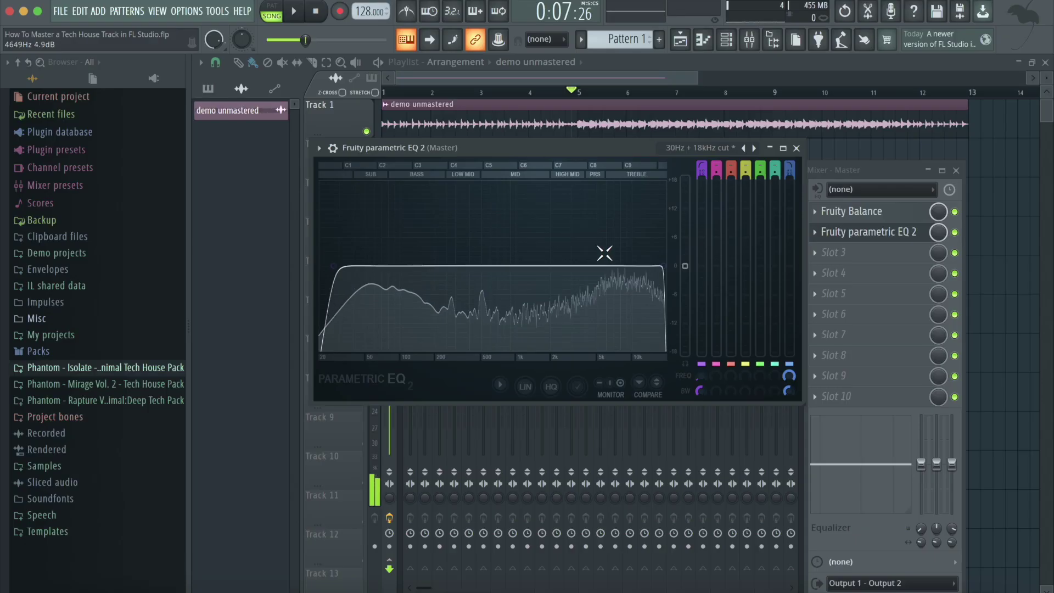
key("space")
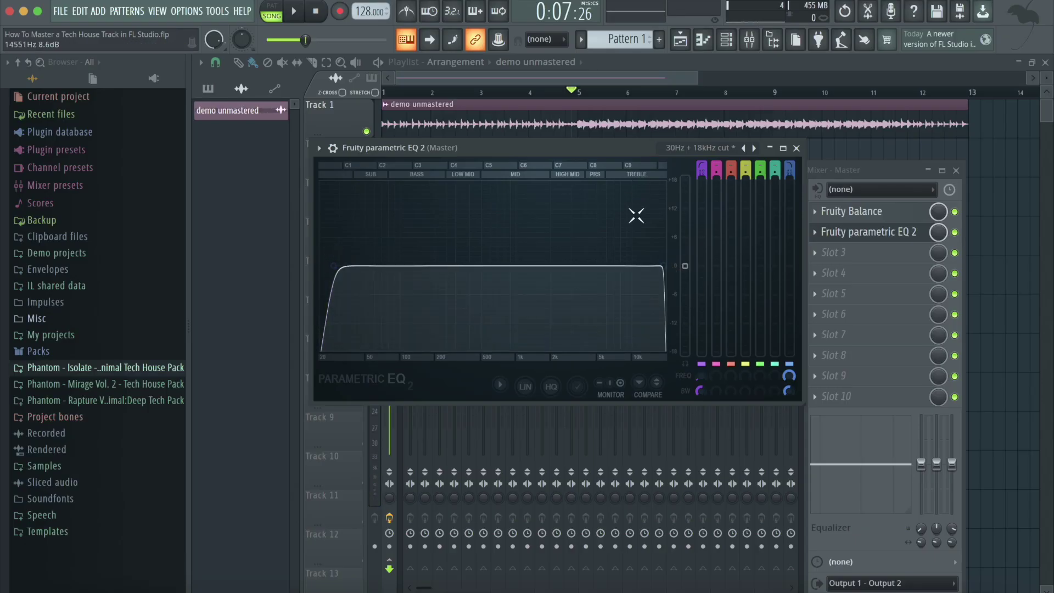
left_click(797, 149)
Add a second Fruity Parametric EQ 2 in Slot 3 of the Master channel.
left_click(878, 253)
mouse_move(883, 270)
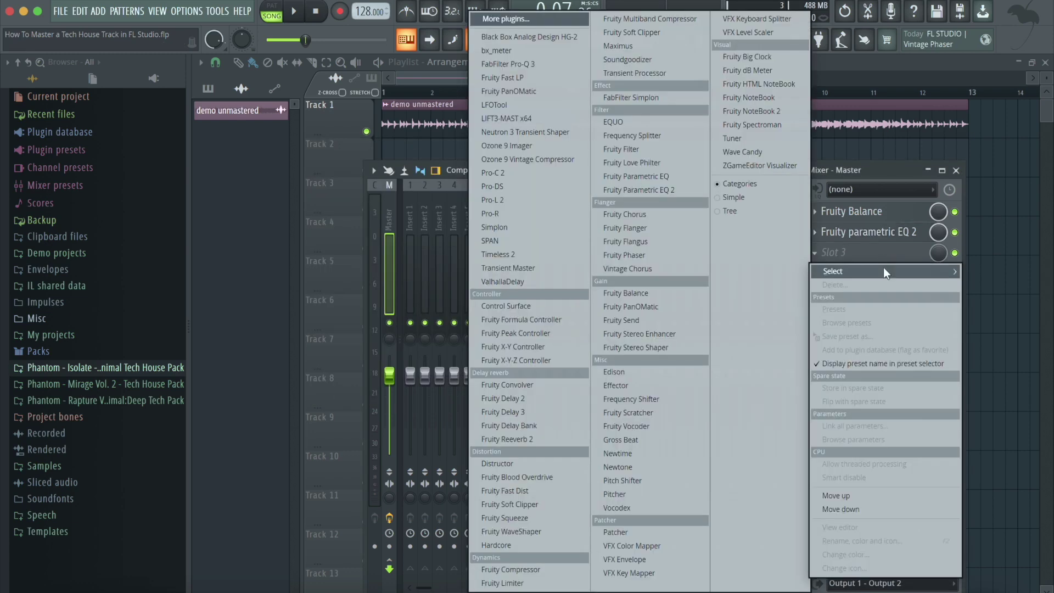
left_click(682, 190)
left_click_drag(621, 170, 677, 170)
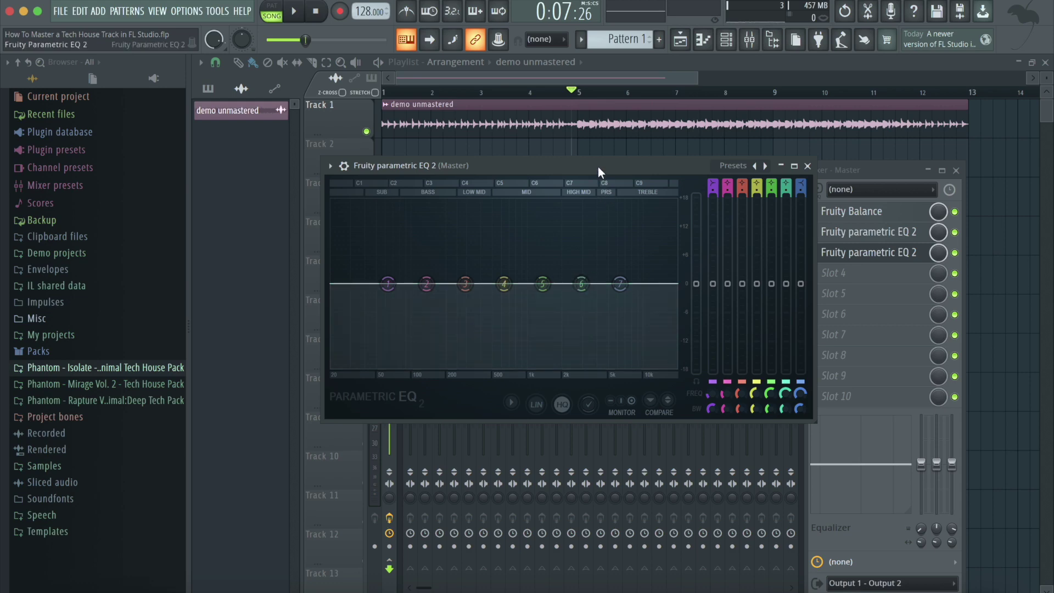
Select bars 5 to 9 in the playlist timeline and loop playback over them.
left_click_drag(579, 93, 722, 99)
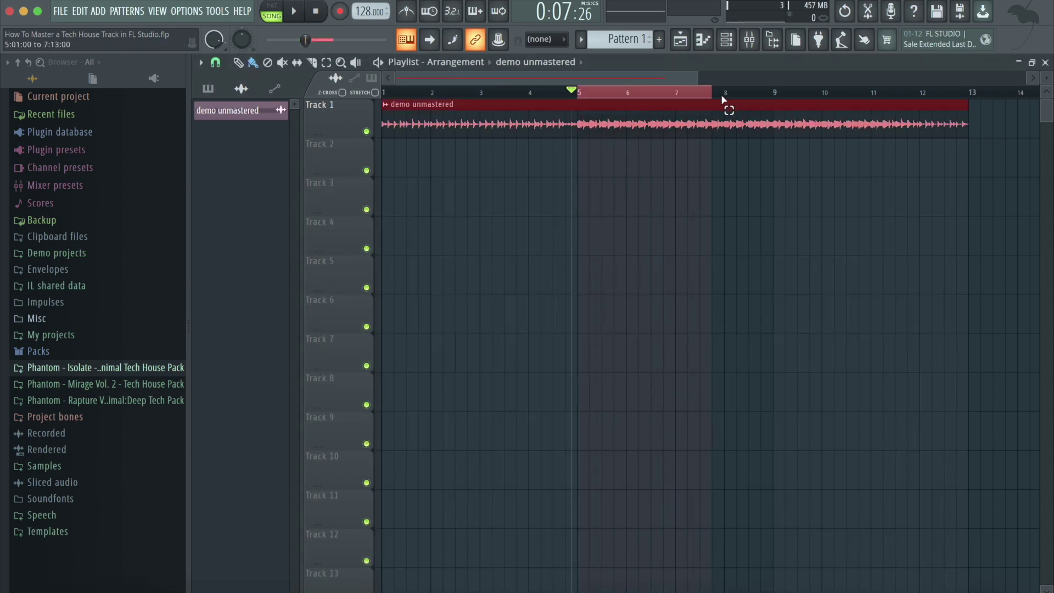
right_click(778, 105)
key("super+z")
key("space")
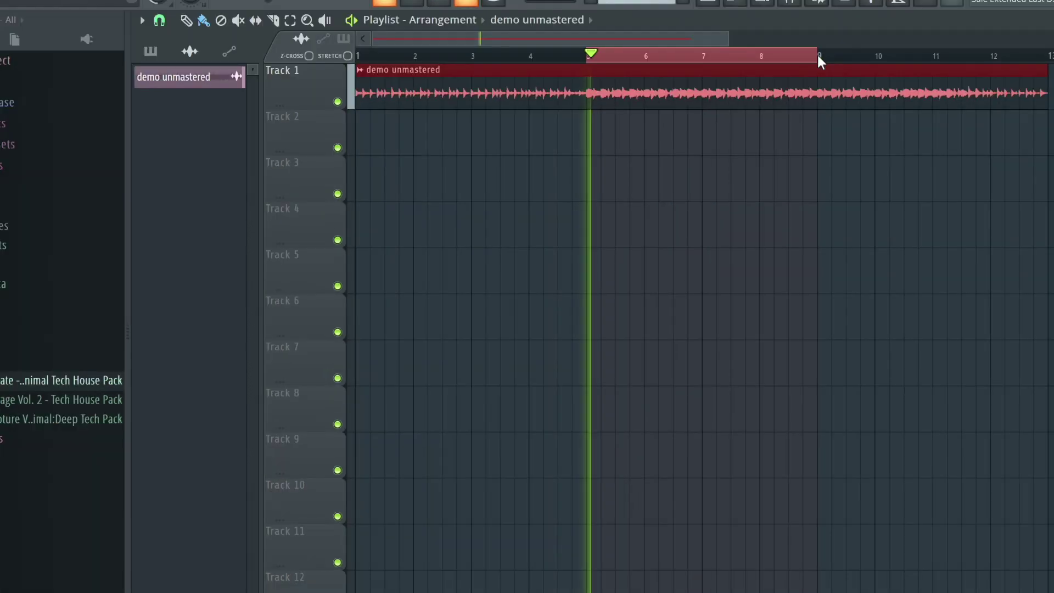
In the Slot 3 EQ, narrow band 6 and make a small cut between 5 and 10 kHz, with band 7 shifted higher.
left_click(749, 39)
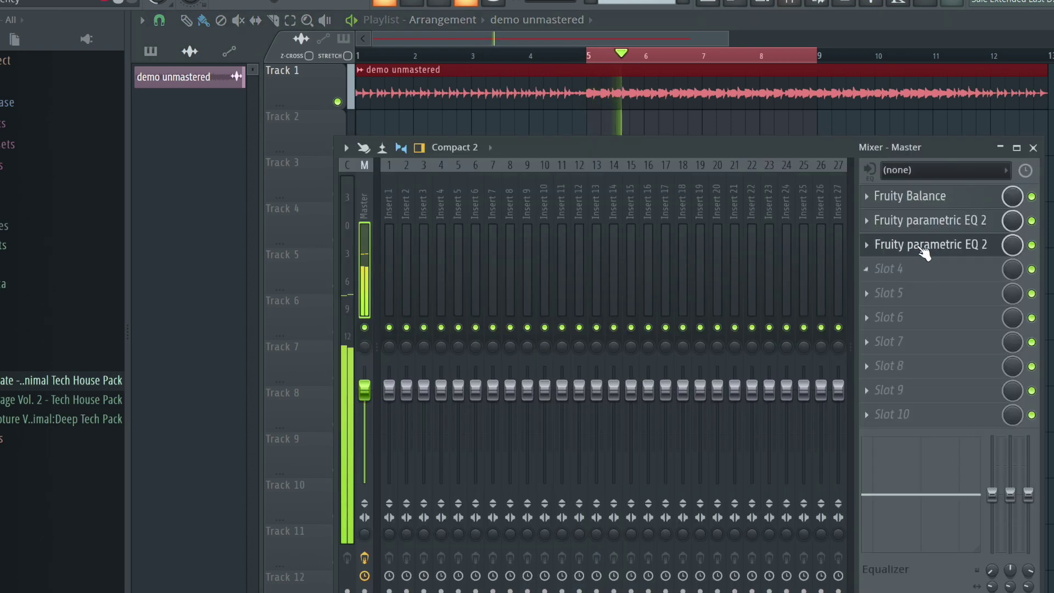
left_click(924, 249)
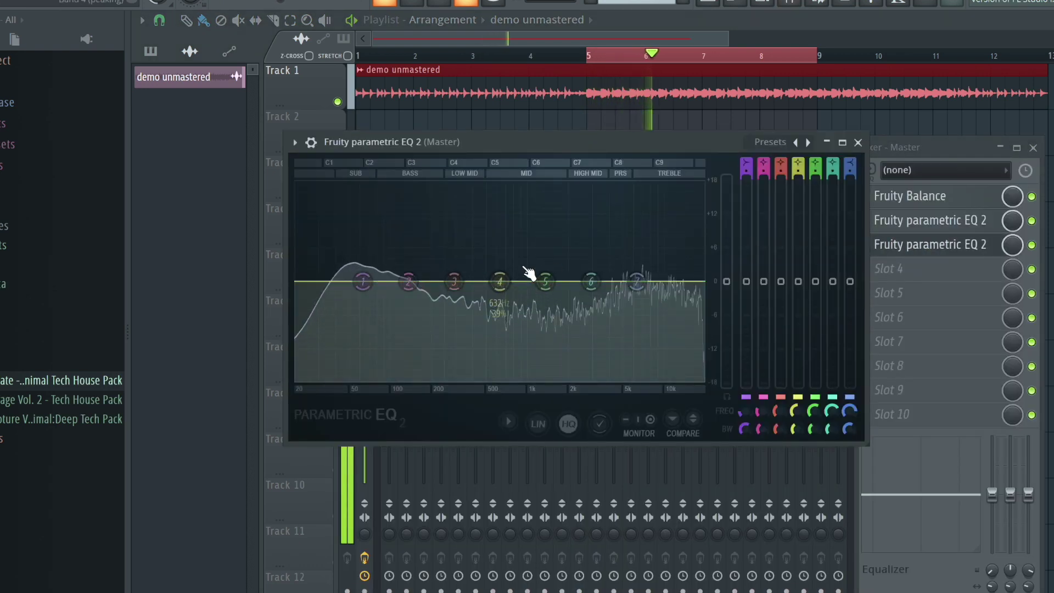
left_click_drag(614, 281, 638, 241)
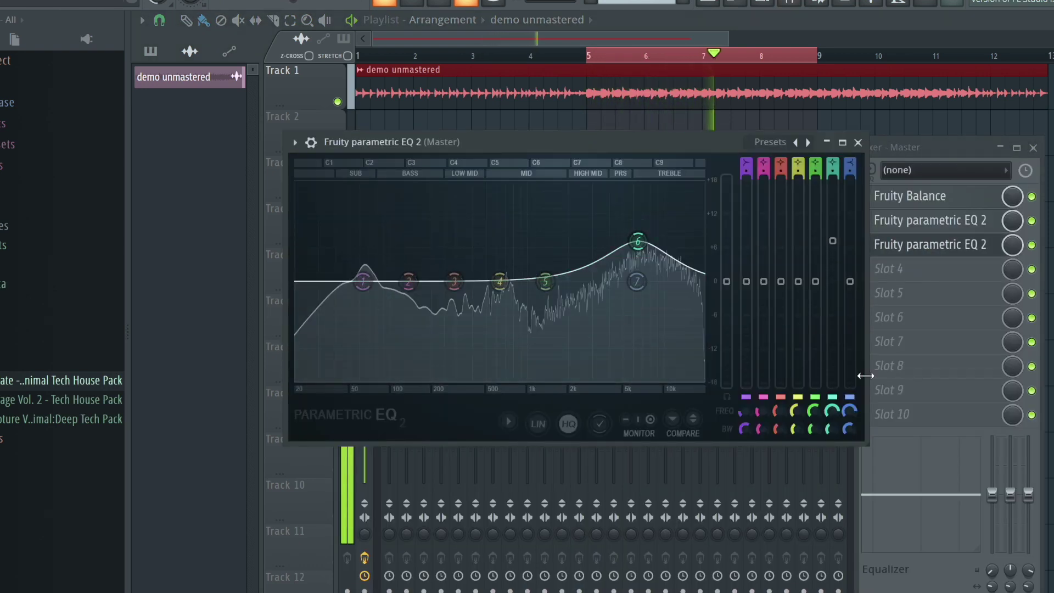
left_click_drag(637, 282, 661, 282)
left_click_drag(832, 429, 832, 456)
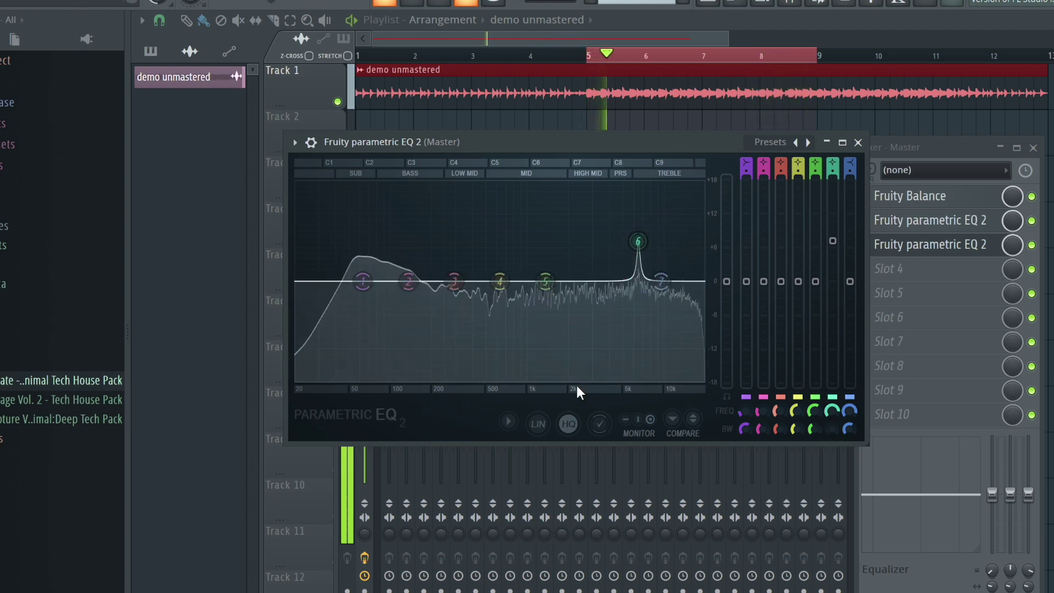
left_click_drag(638, 241, 648, 296)
Narrow band 5 of the EQ and make a small cut with it near 1 kHz.
left_click_drag(545, 282, 533, 273)
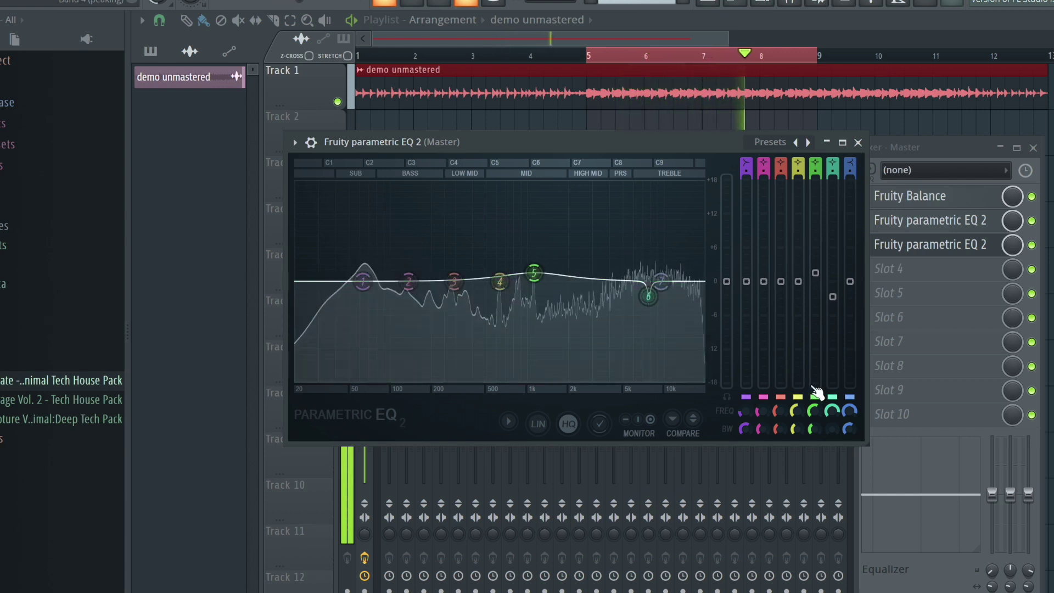
left_click_drag(814, 429, 815, 442)
left_click_drag(533, 272, 532, 294)
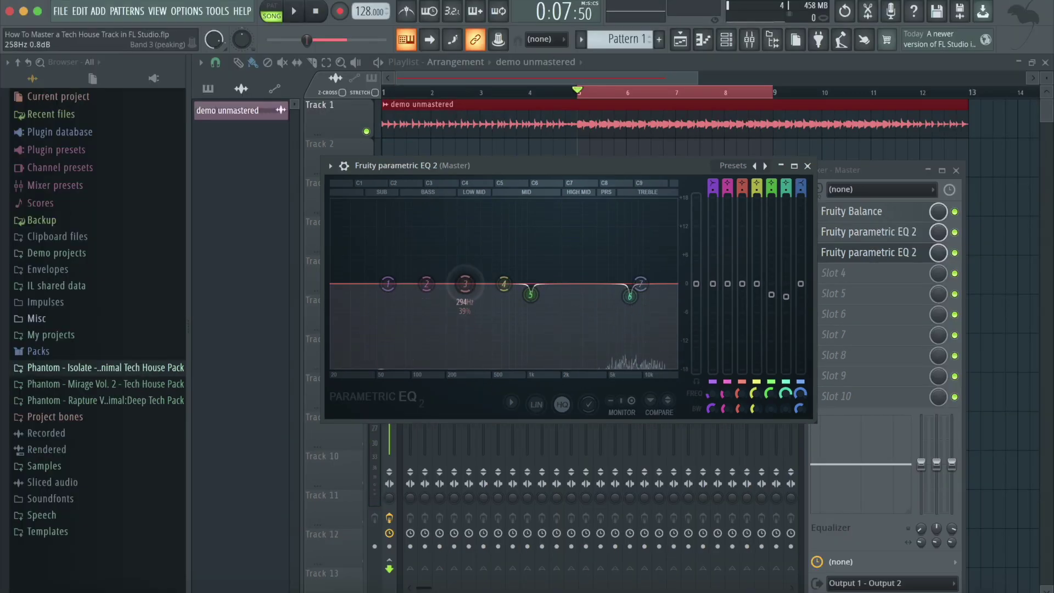
Disable band 3 of the EQ.
right_click(478, 285)
mouse_move(510, 320)
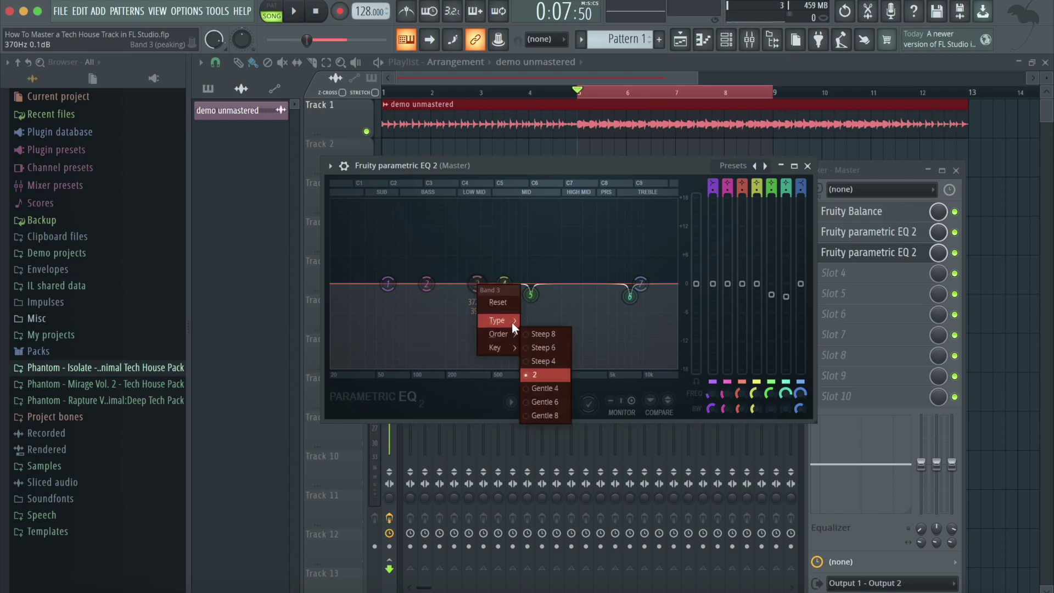
left_click(546, 321)
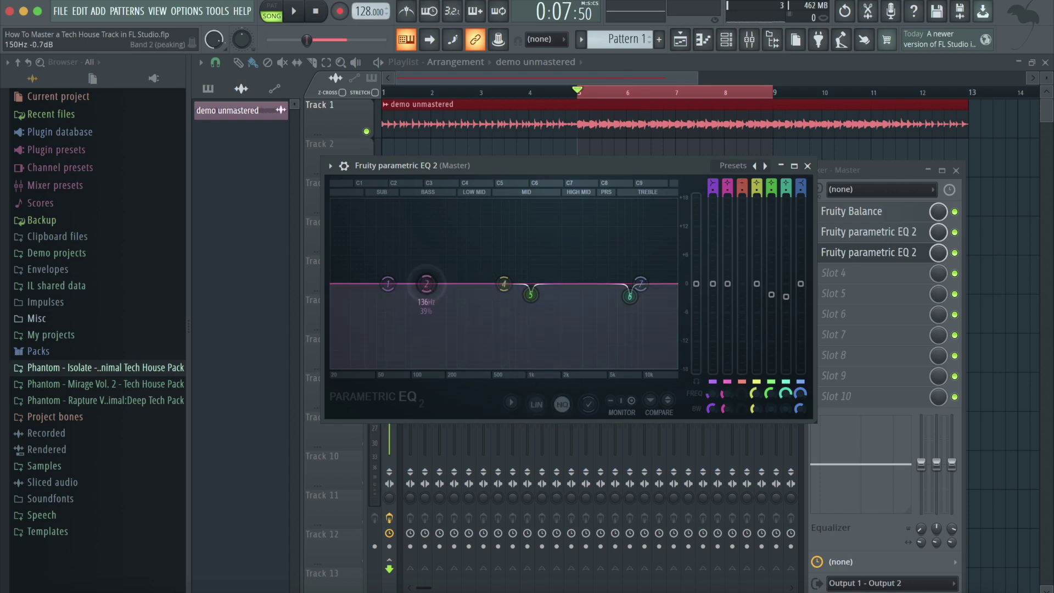
Move band 2 to about 180 Hz and lower it by about 2 dB as a wide, gentle dip.
left_click_drag(427, 285, 447, 287)
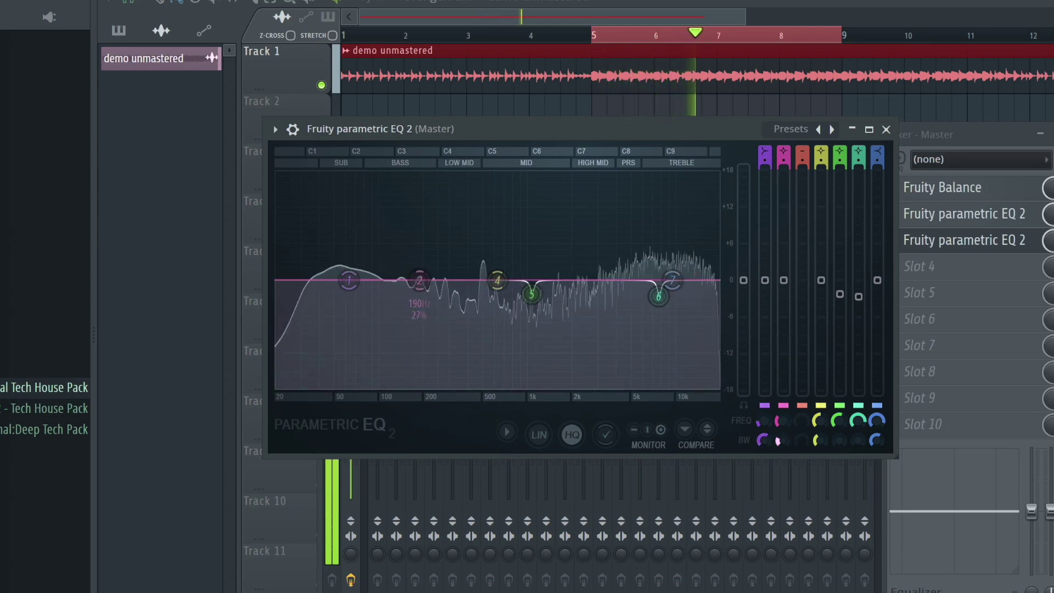
mouse_move(419, 280)
left_mouse_down()
mouse_move(411, 235)
mouse_move(417, 287)
left_mouse_up()
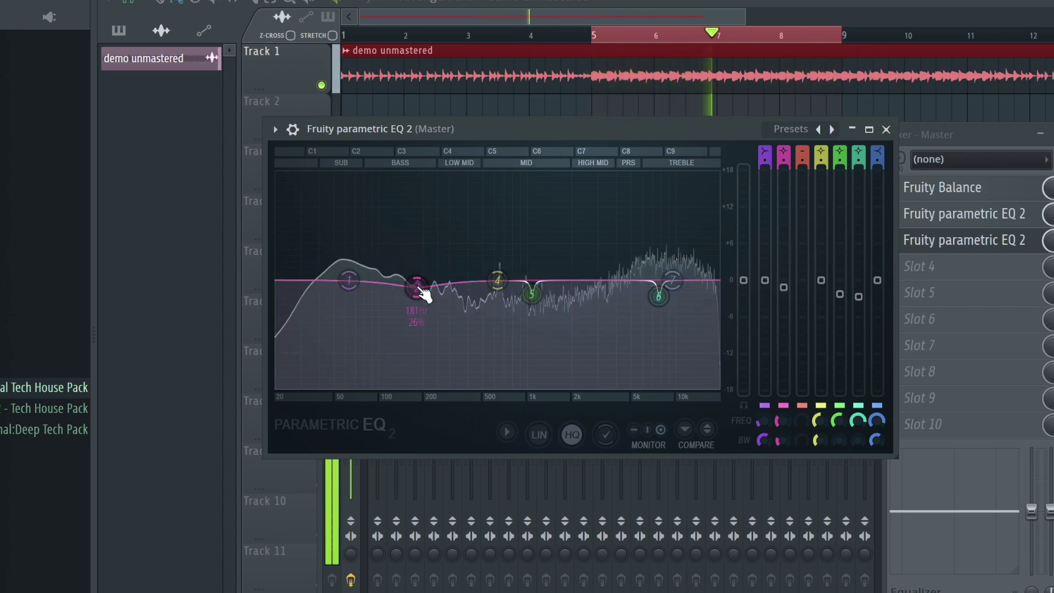
left_click_drag(418, 287, 417, 291)
key("space")
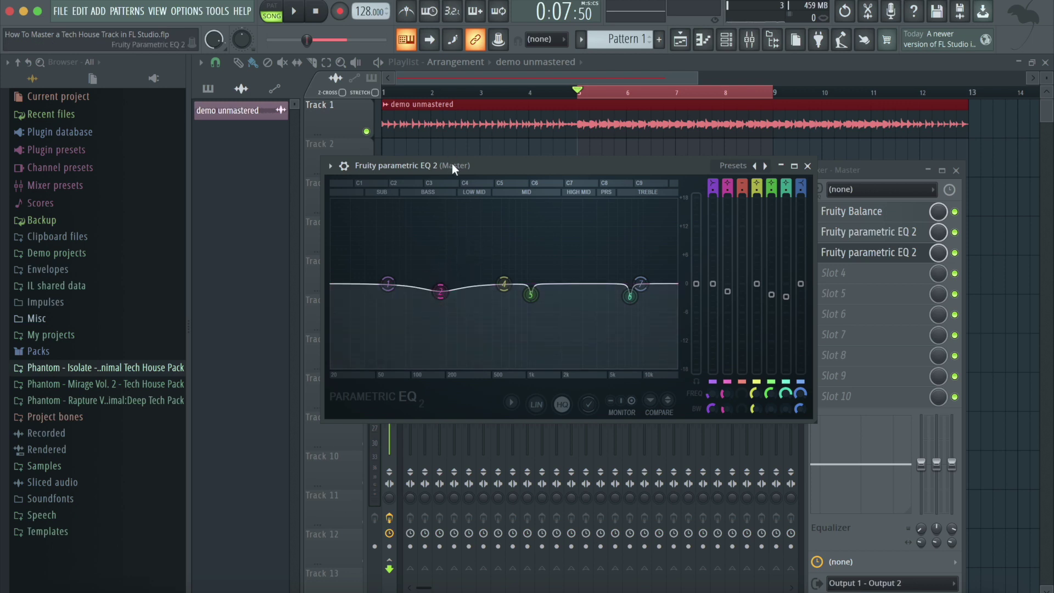
Play the loop to check the Slot 3 EQ curve against the live spectrum and close the EQ.
left_click_drag(452, 160, 473, 169)
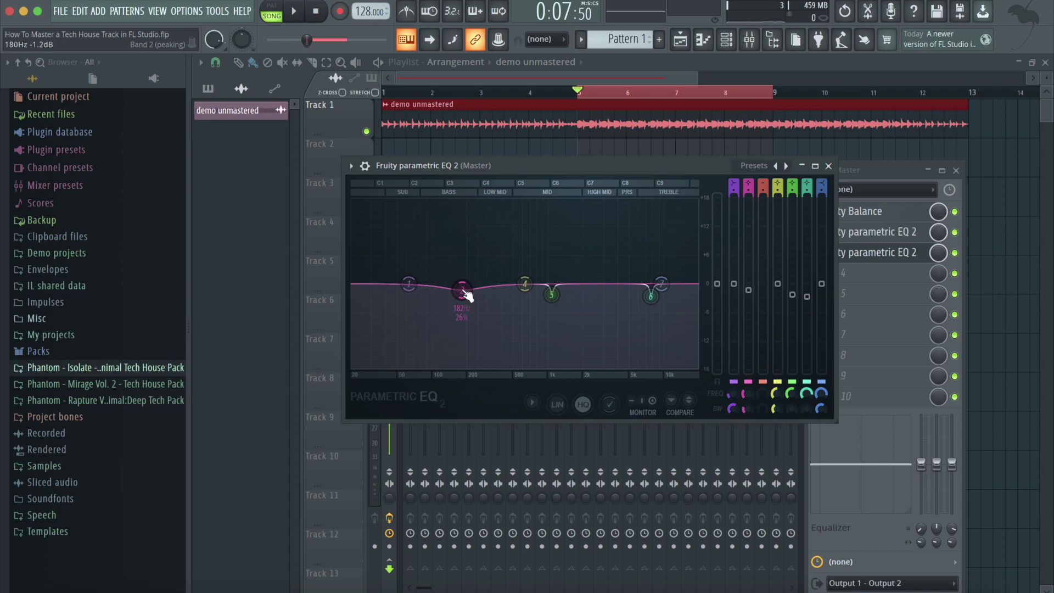
key("space")
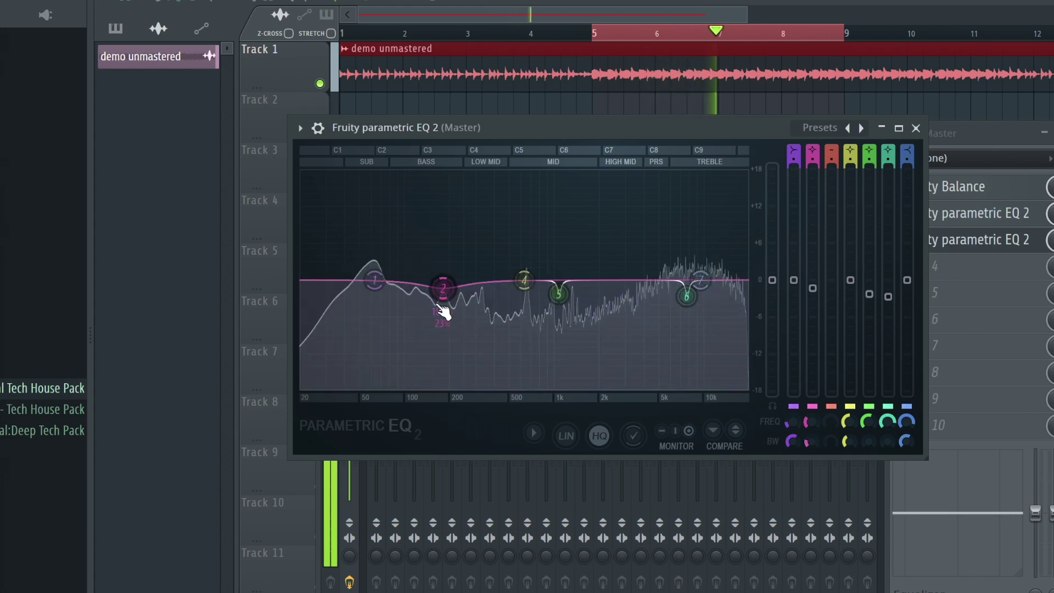
left_click(916, 129)
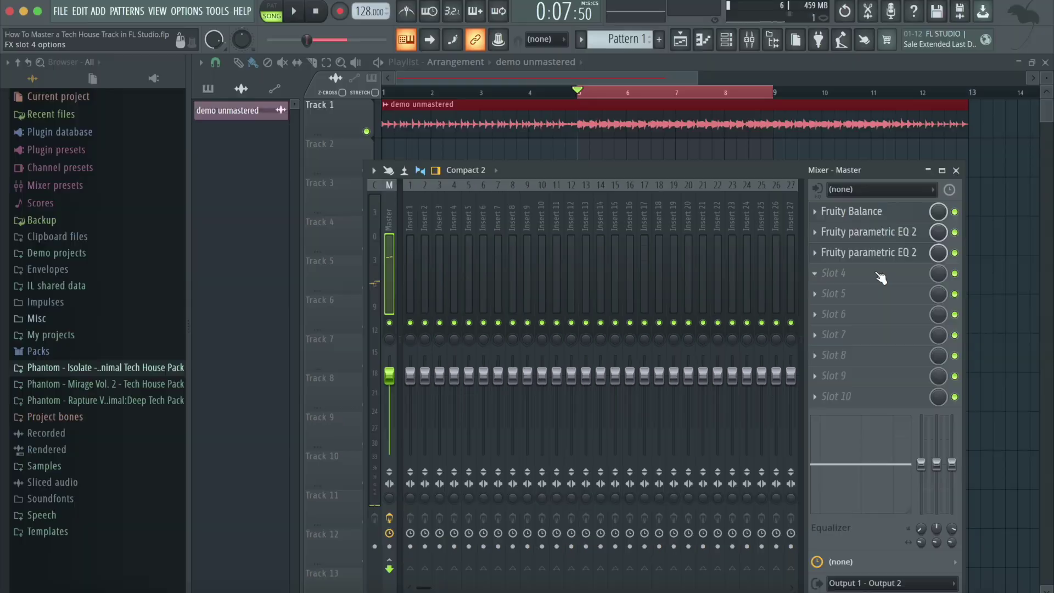
Load Fruity Limiter into Slot 4 of the Master channel and switch it to COMP mode.
left_click(879, 282)
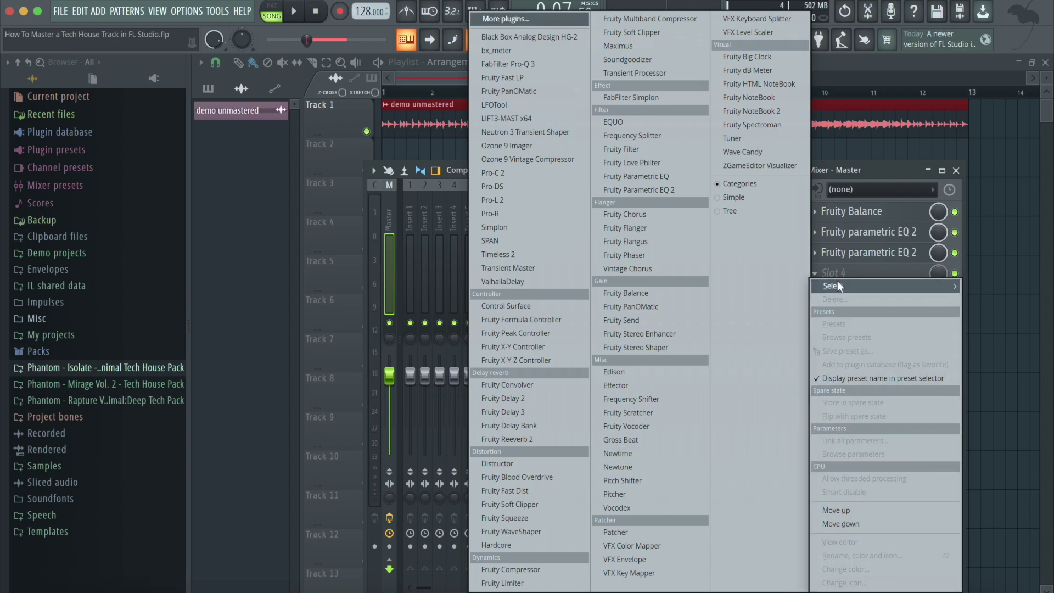
left_click(502, 583)
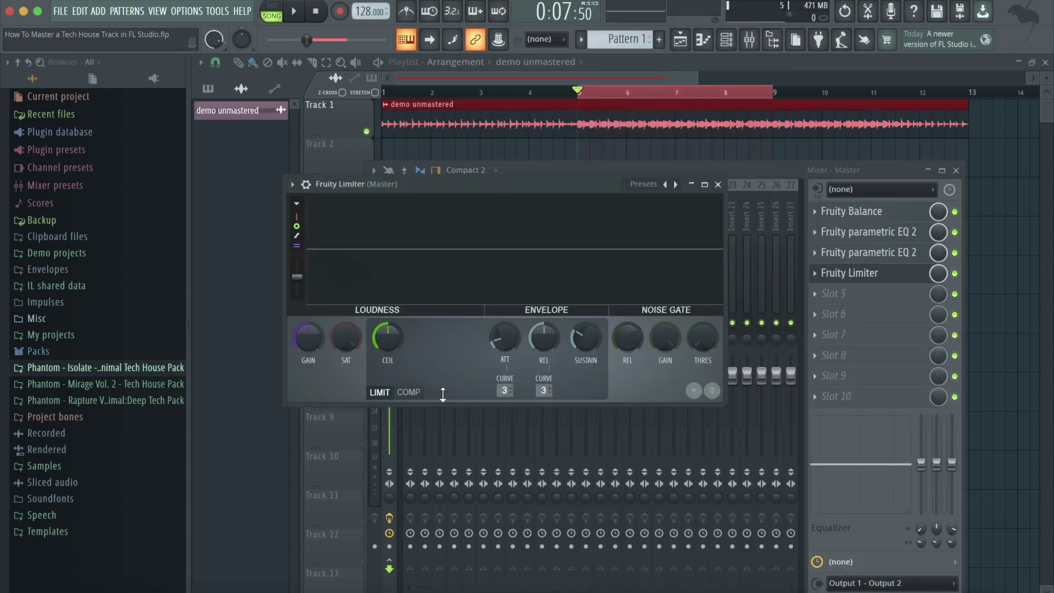
left_click(409, 392)
left_click_drag(527, 183, 624, 185)
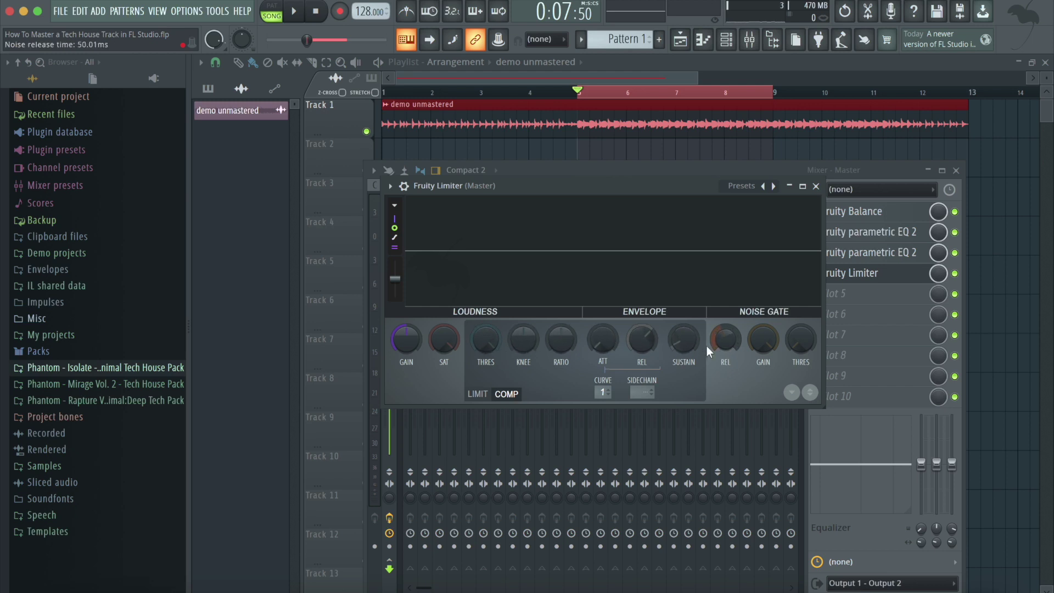
left_click_drag(518, 183, 567, 208)
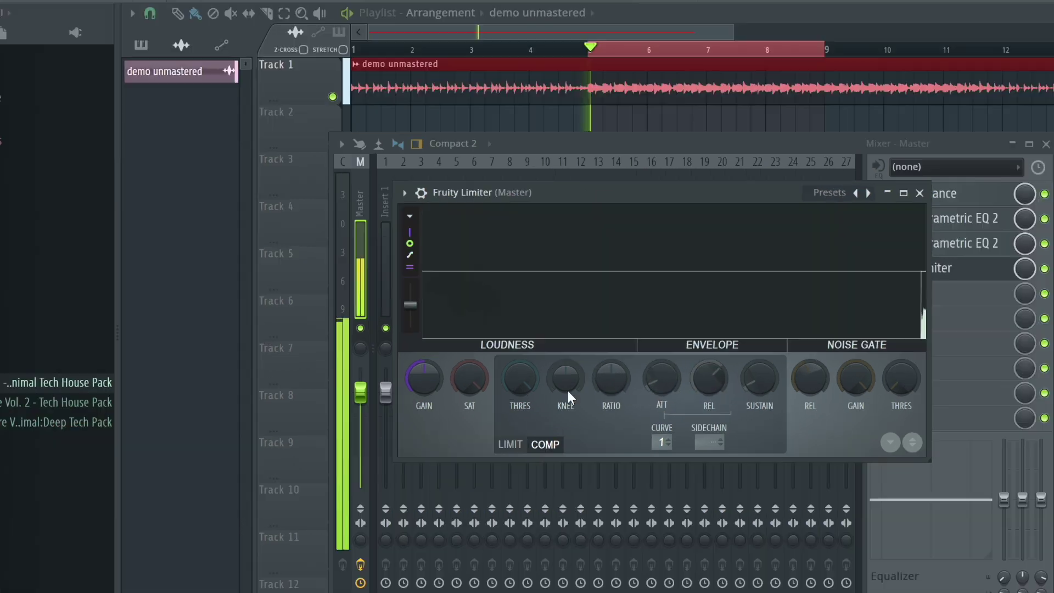
During playback, sweep the compressor's threshold down and back up to sit just around the waveform's peaks.
key("space")
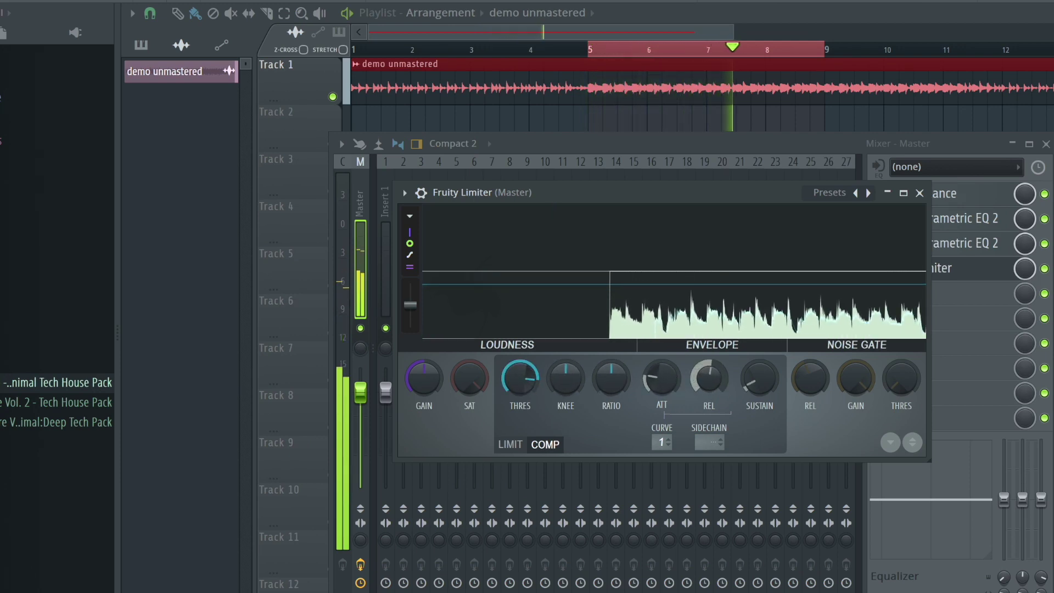
left_click_drag(501, 377, 501, 417)
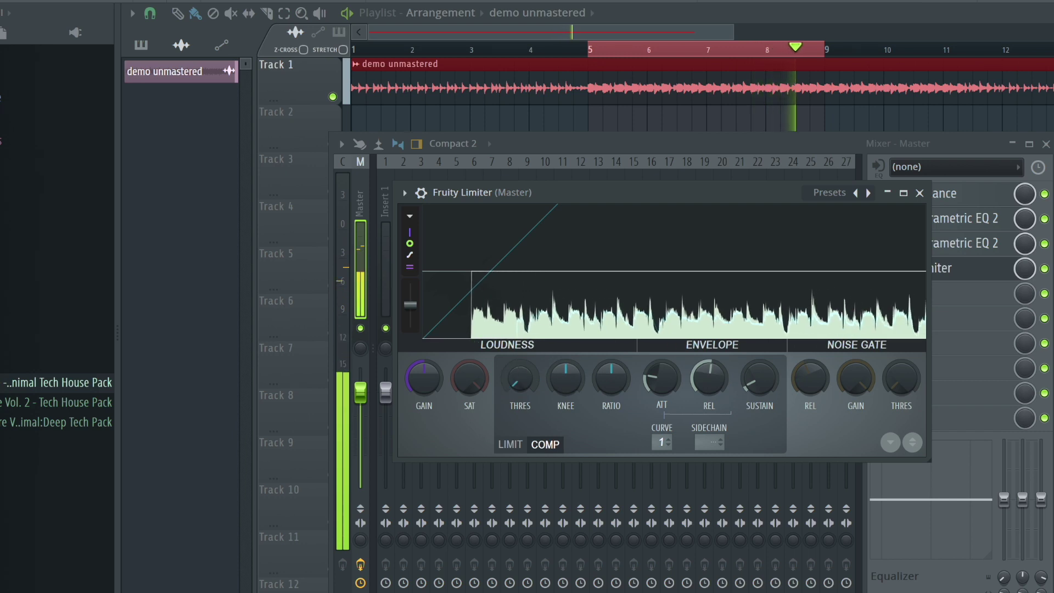
left_click_drag(519, 379, 519, 336)
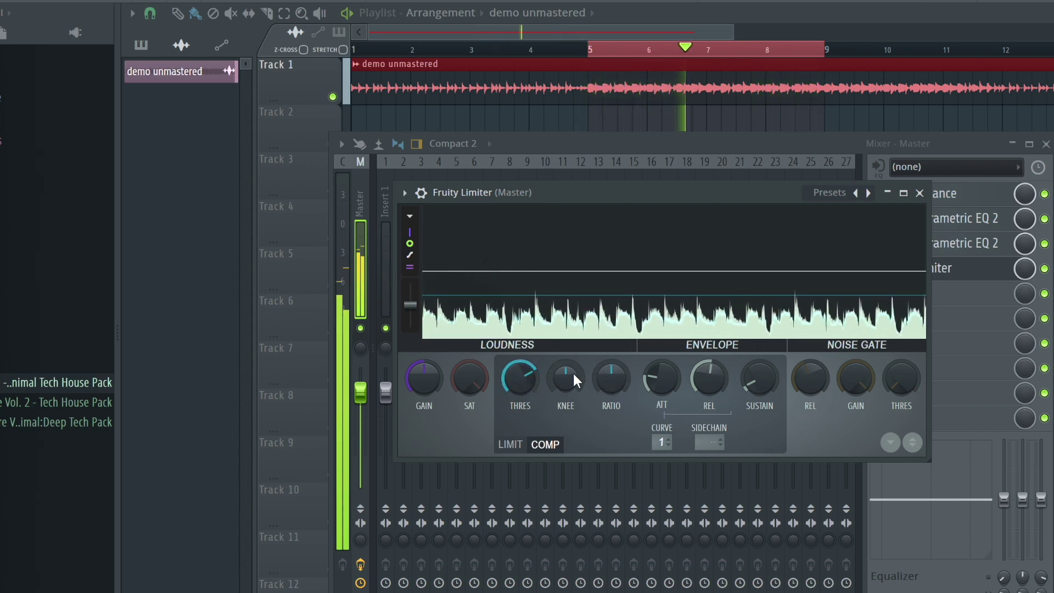
key("space")
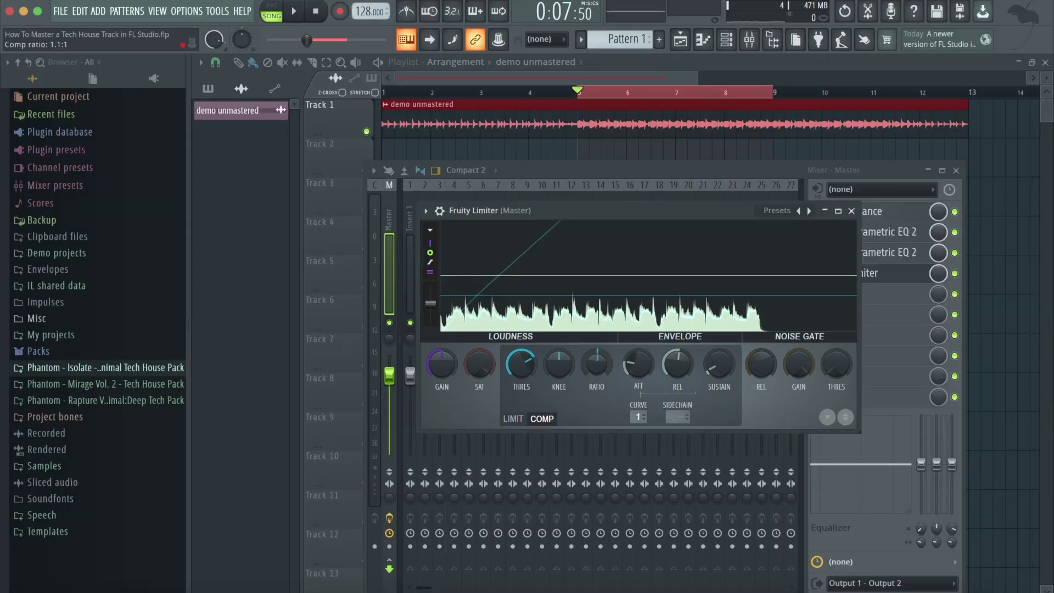
Raise the compressor's ratio and lower its threshold to about -13.7 dB during playback for light gain reduction, and close the plugin.
key("space")
left_click_drag(596, 363, 596, 343)
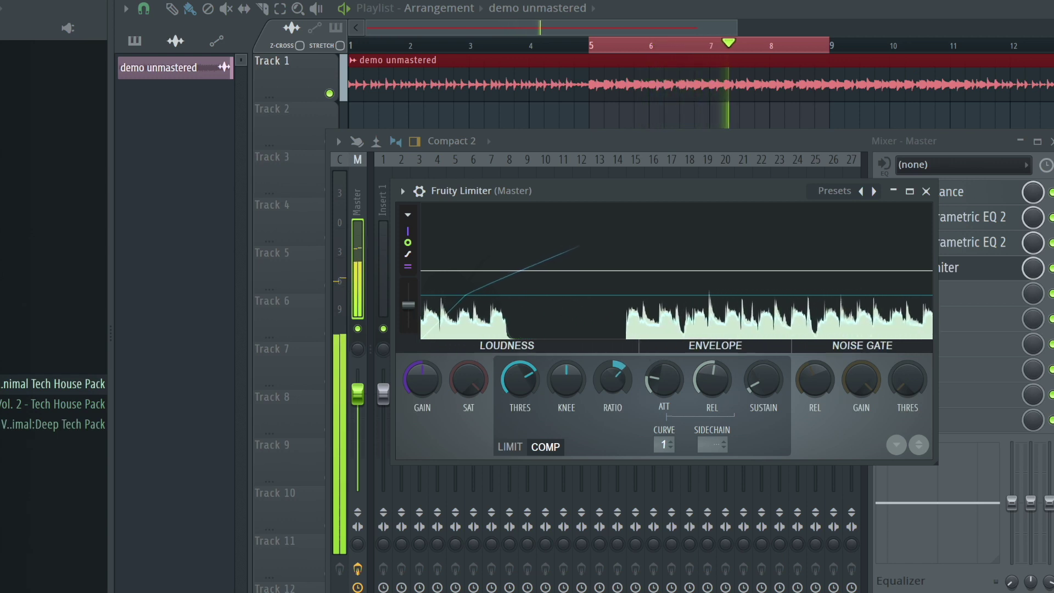
left_click_drag(519, 379, 520, 427)
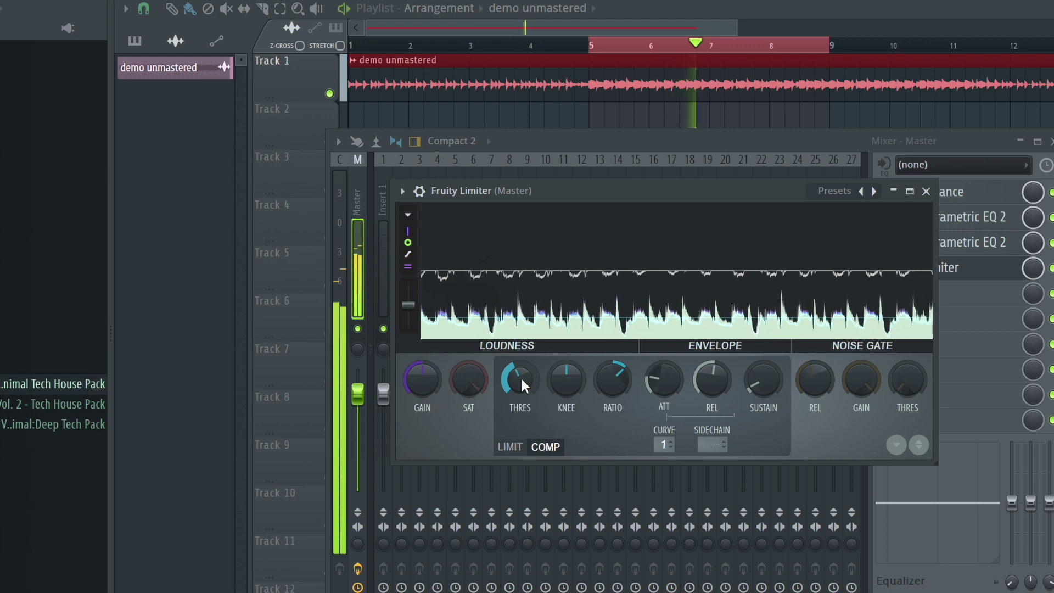
key("space")
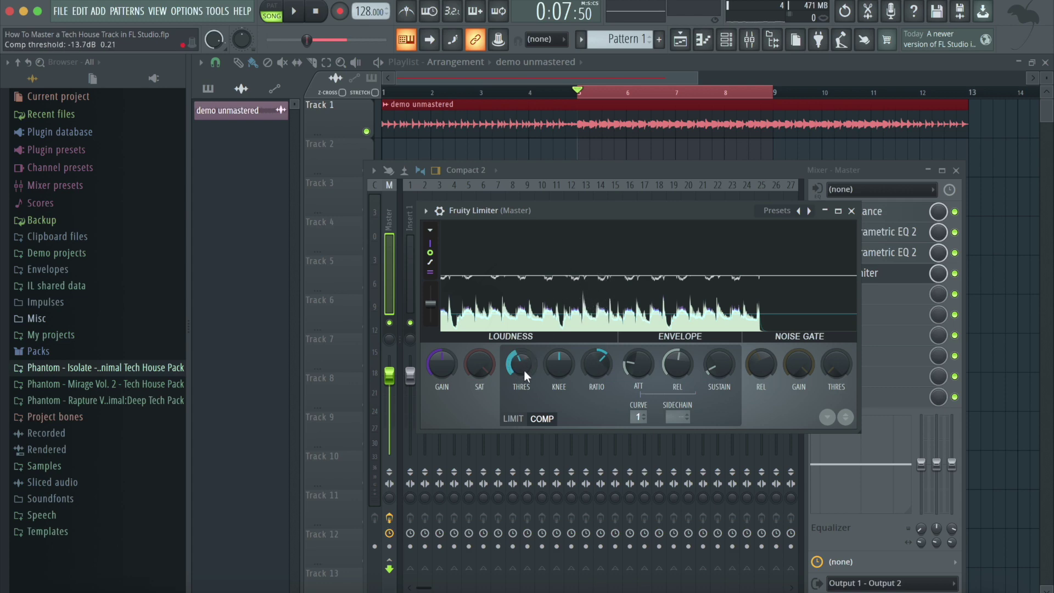
key("space")
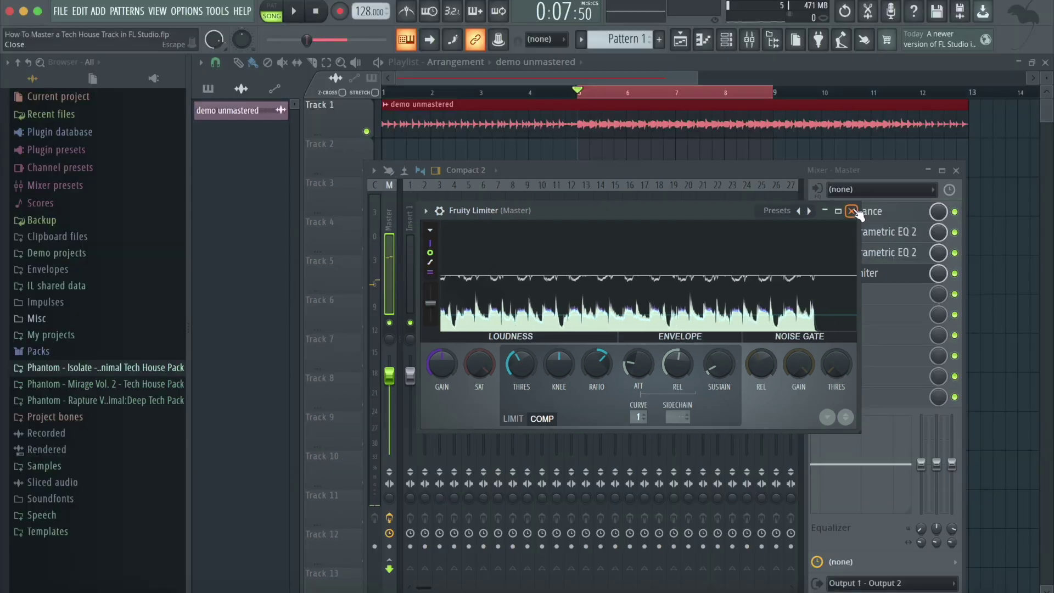
left_click(916, 193)
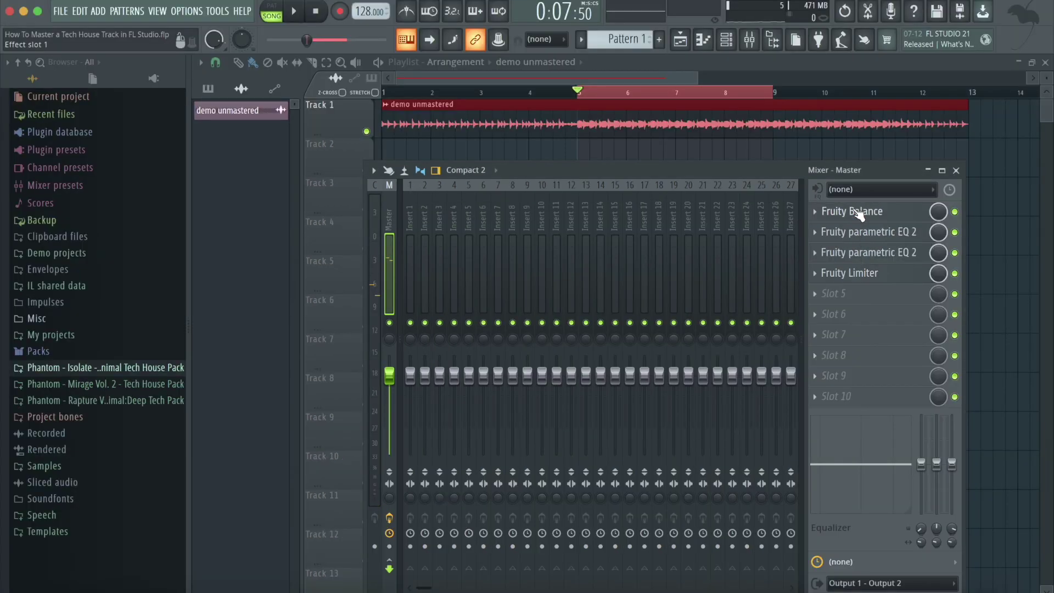
Load a second Fruity Limiter into Slot 5 of the Master channel, keeping it in LIMIT mode.
right_click(854, 276)
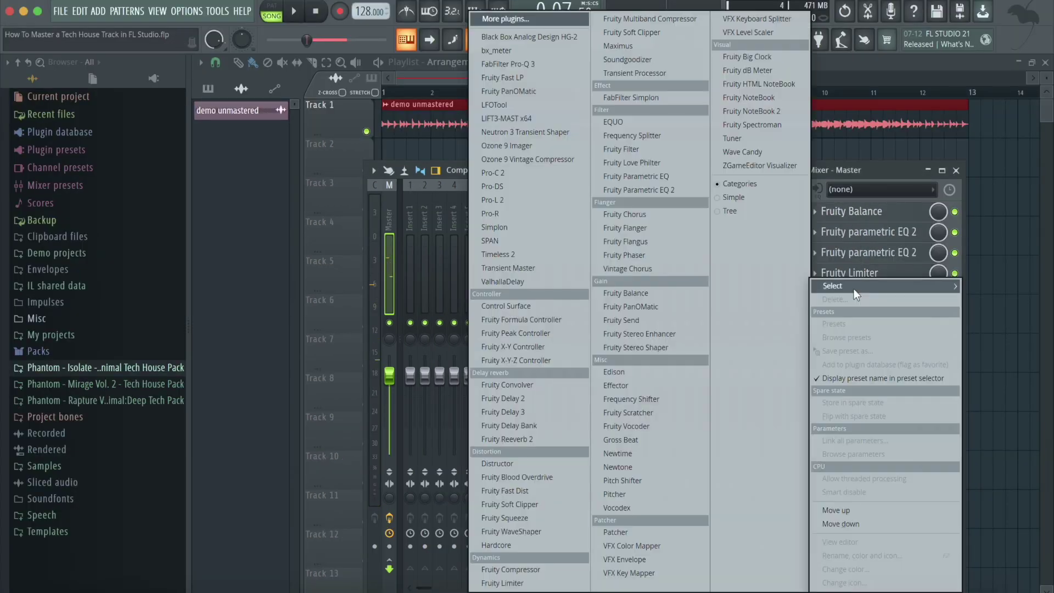
left_click(545, 583)
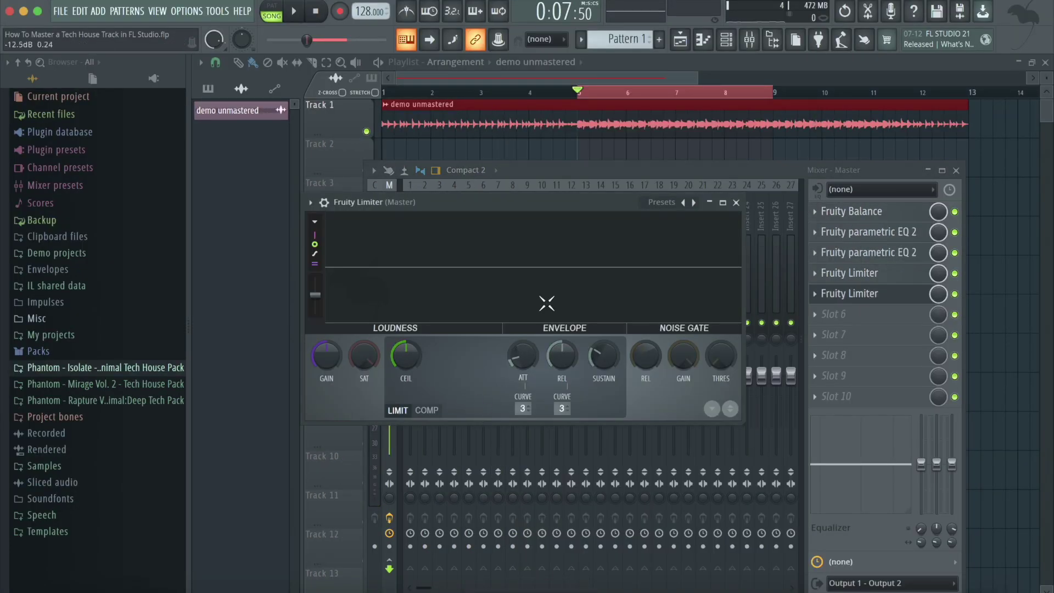
left_click_drag(480, 208, 578, 205)
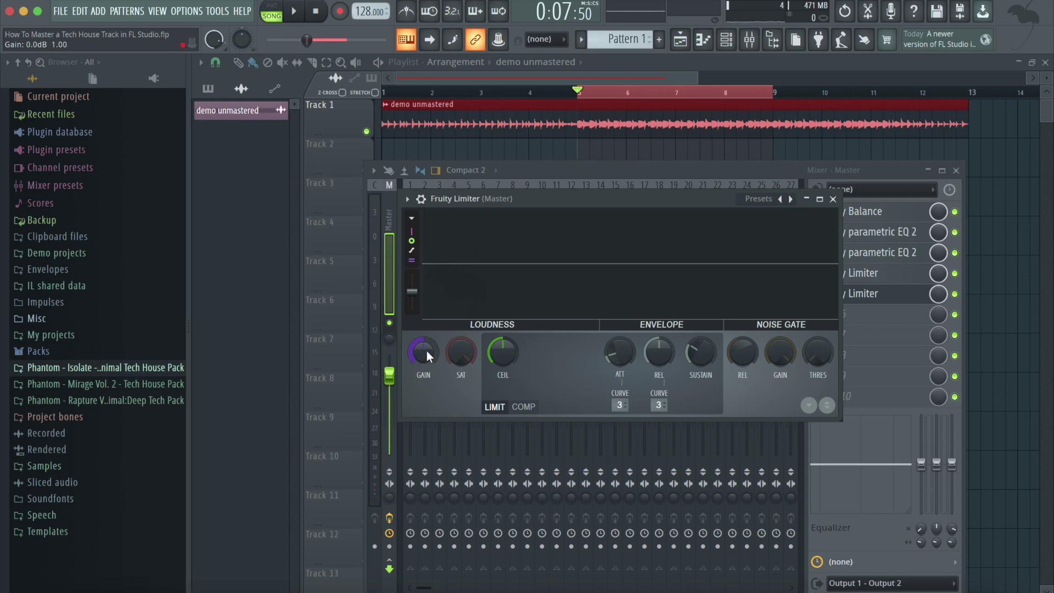
Raise the second limiter's gain during playback until the waveform's peaks reach the ceiling line.
key("space")
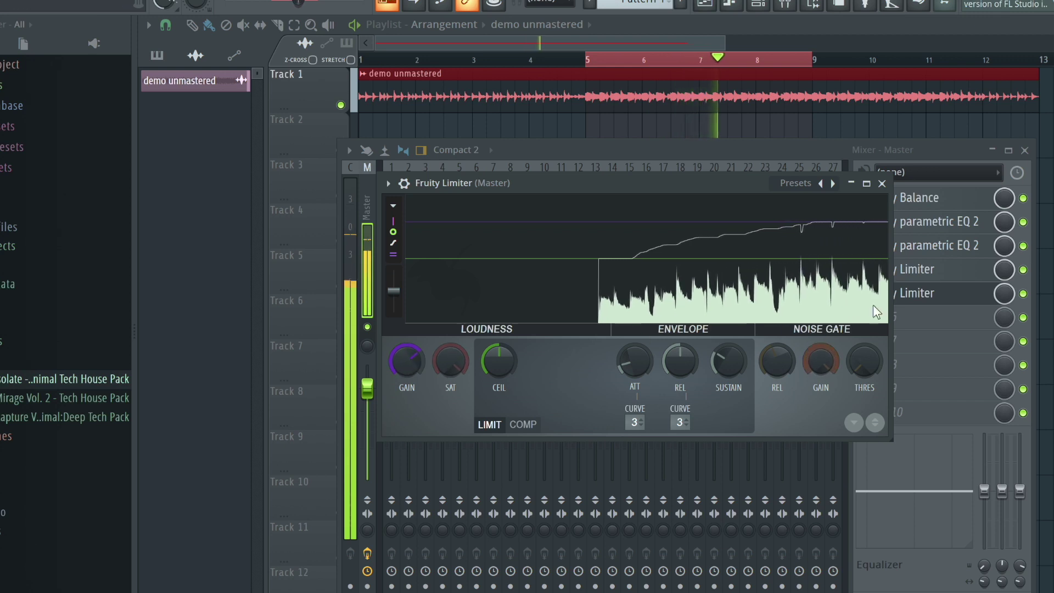
left_click_drag(406, 360, 407, 331)
key("space")
Load the SPAN analyzer into Slot 6 of the Master channel.
left_click(943, 317)
mouse_move(857, 287)
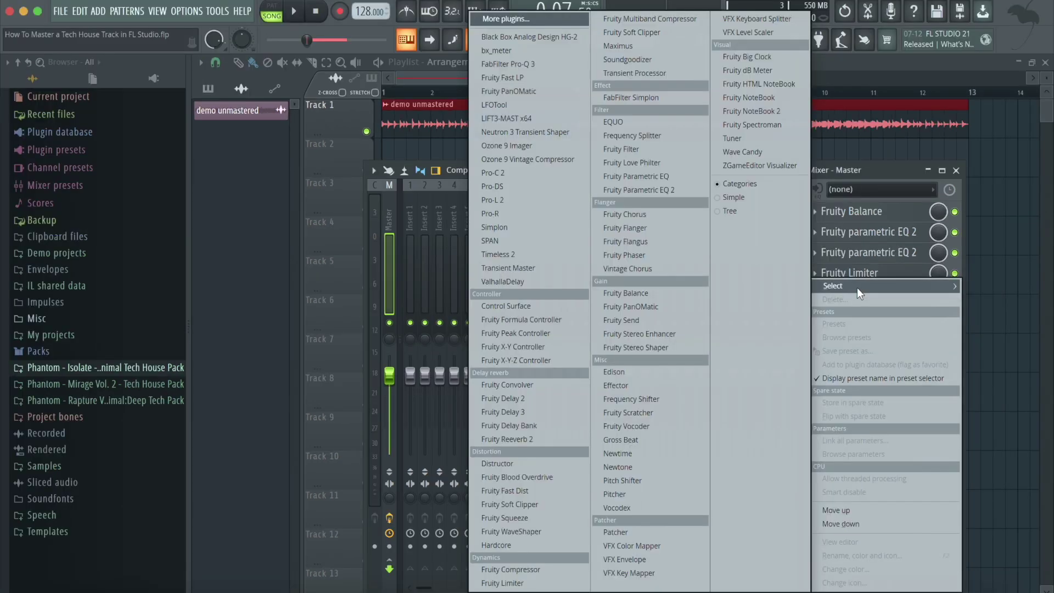
left_click(551, 240)
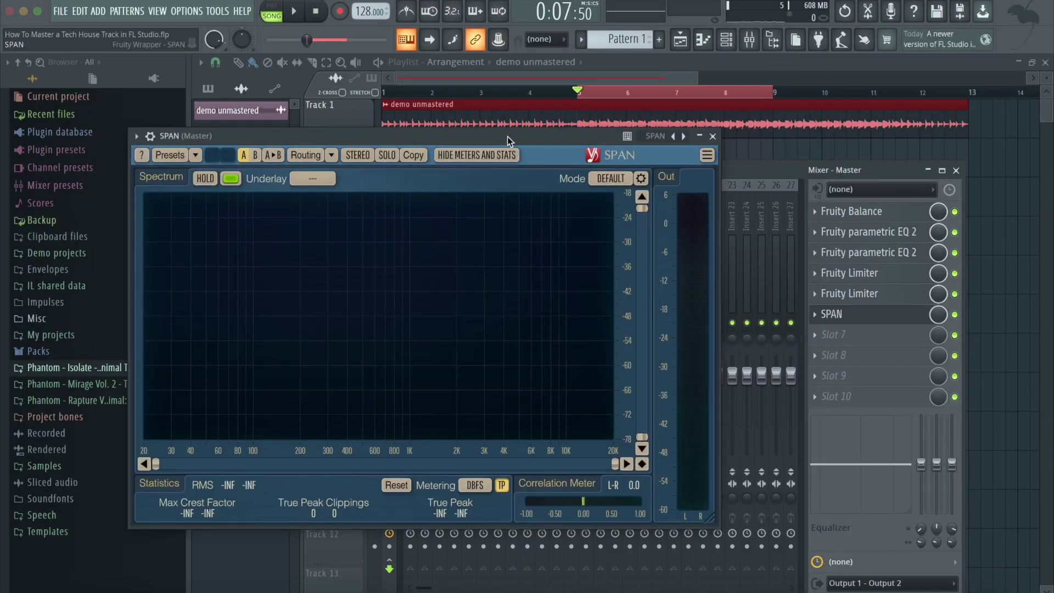
left_click_drag(507, 137, 601, 123)
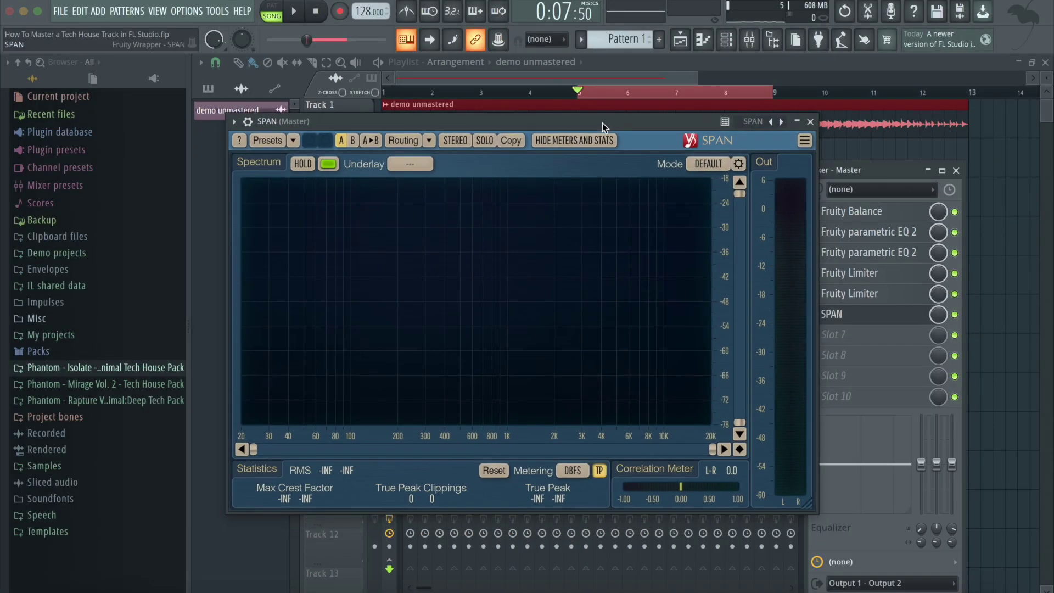
Open the Slot 5 Fruity Limiter and place it beside SPAN while the loop plays to compare limiting and loudness.
left_click(869, 295)
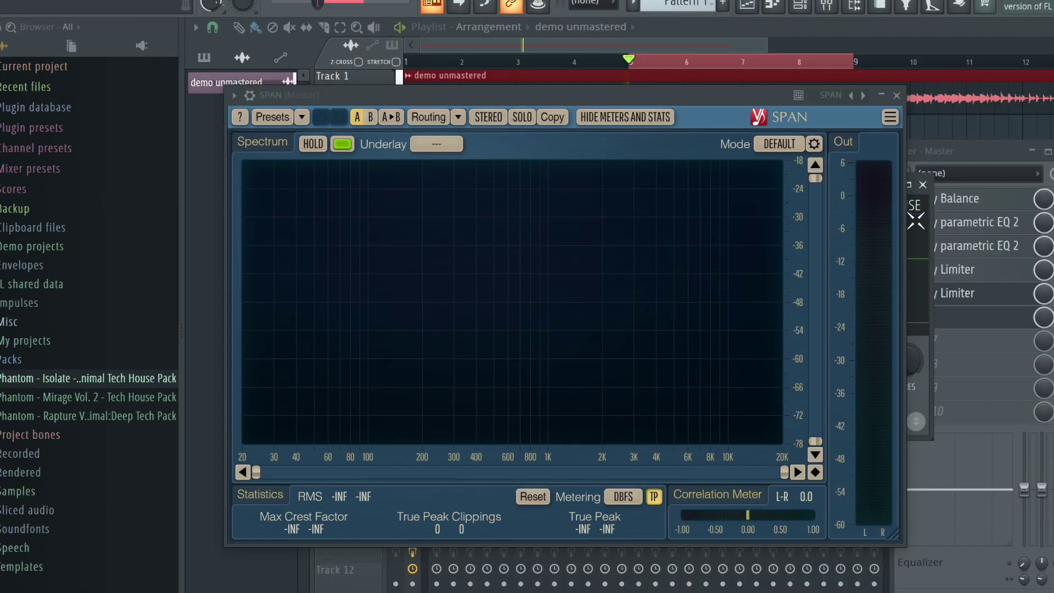
key("space")
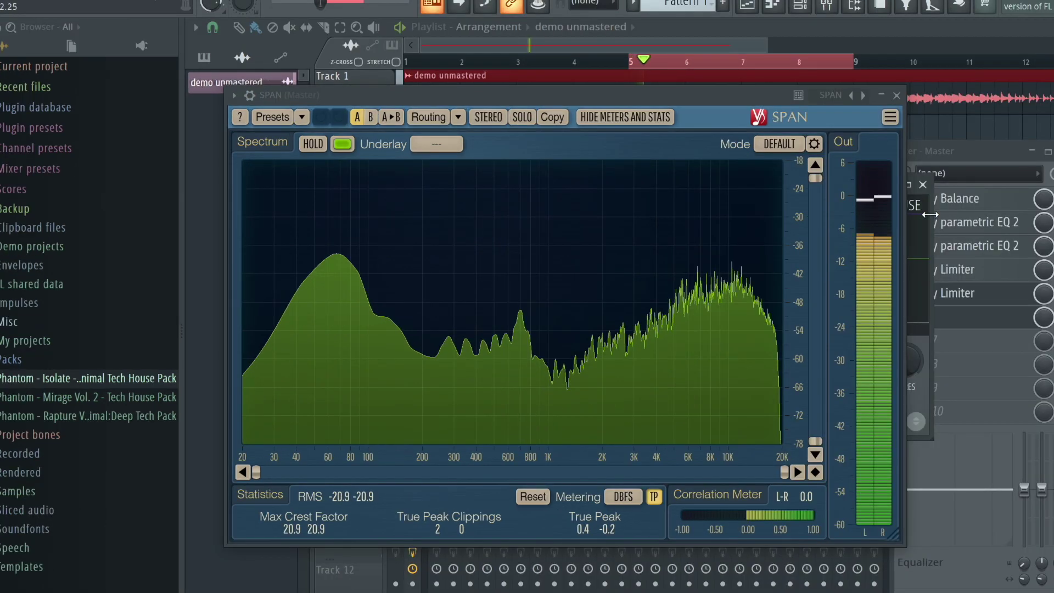
left_click_drag(743, 99, 597, 107)
left_click_drag(823, 188, 739, 42)
left_click_drag(817, 42, 1053, 133)
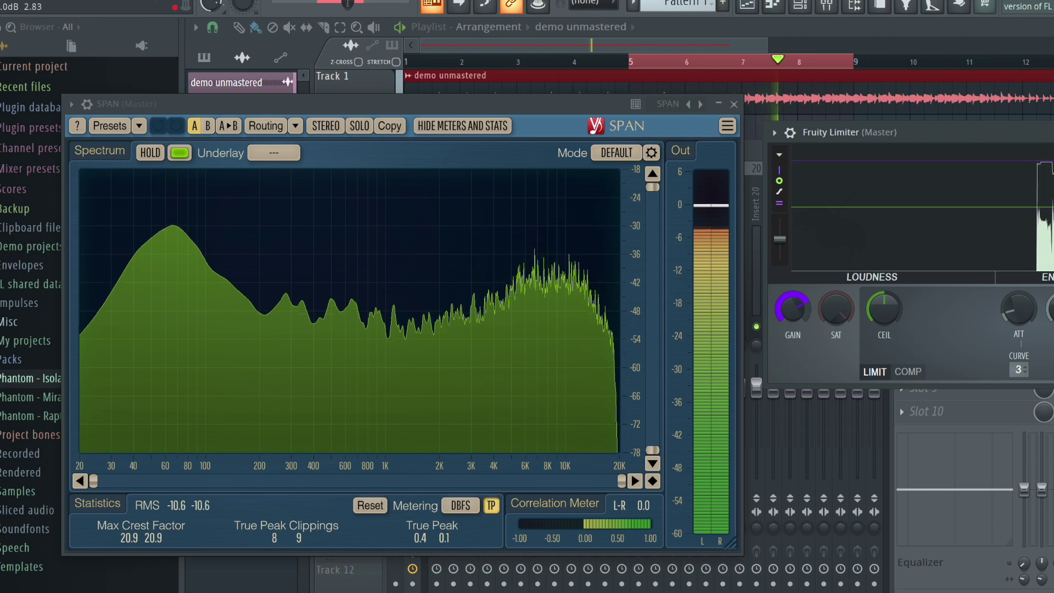
Reset SPAN's statistics to check the RMS level and true peaks, and close SPAN and the limiter.
left_click(374, 511)
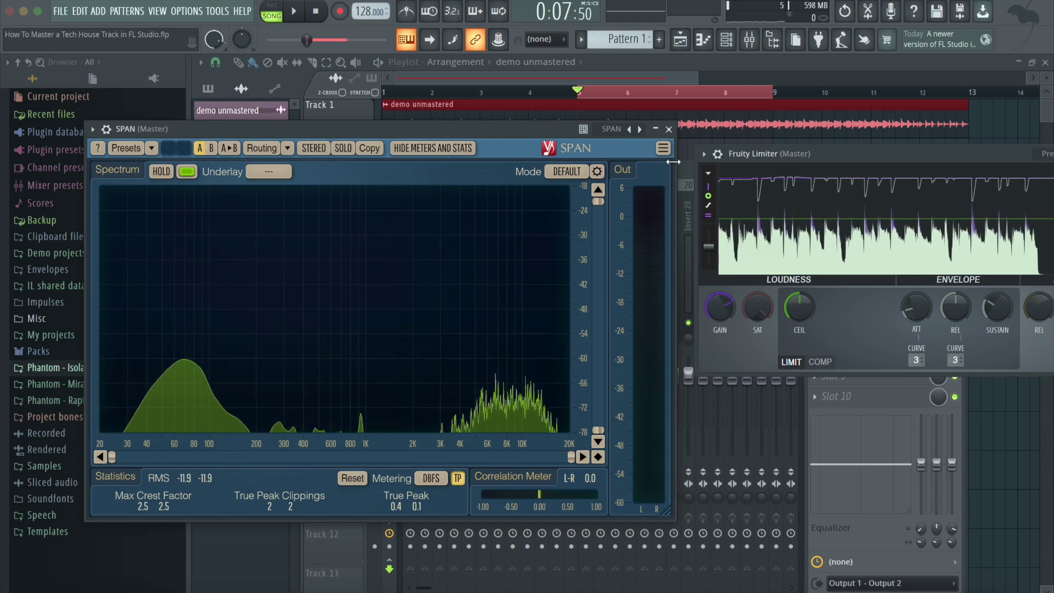
left_click(669, 130)
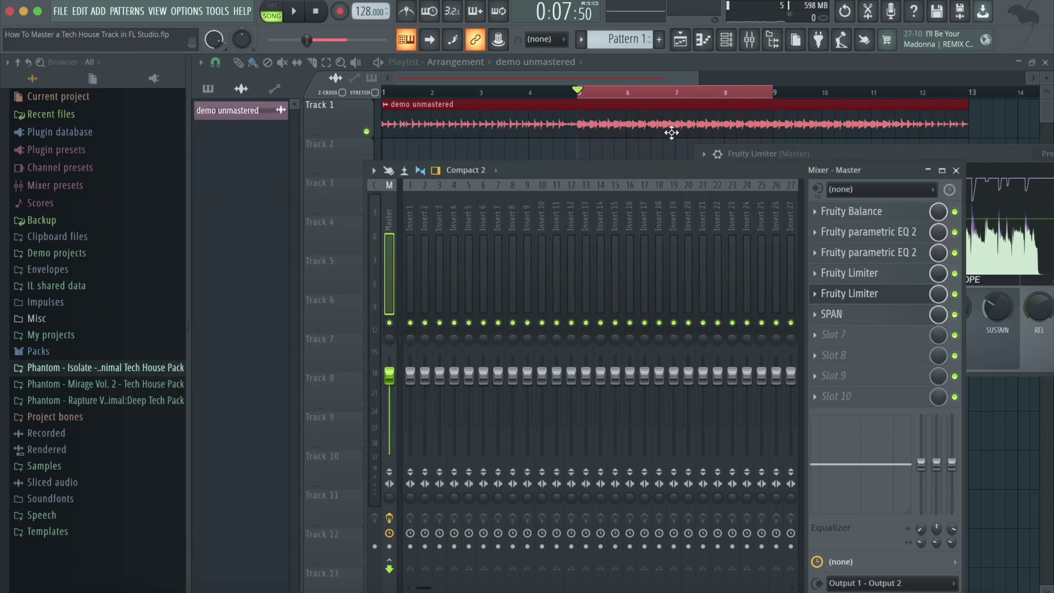
left_click_drag(890, 149, 655, 175)
left_click(893, 181)
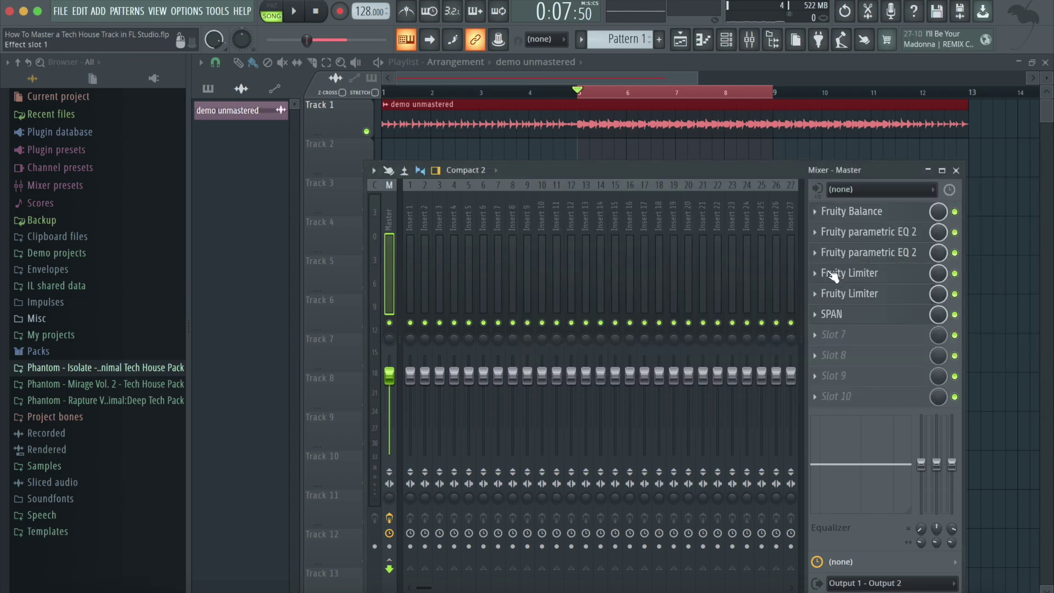
Move SPAN and both Fruity Limiters down one slot each to free Slot 4.
left_click(816, 272)
left_click(861, 168)
left_click(821, 314)
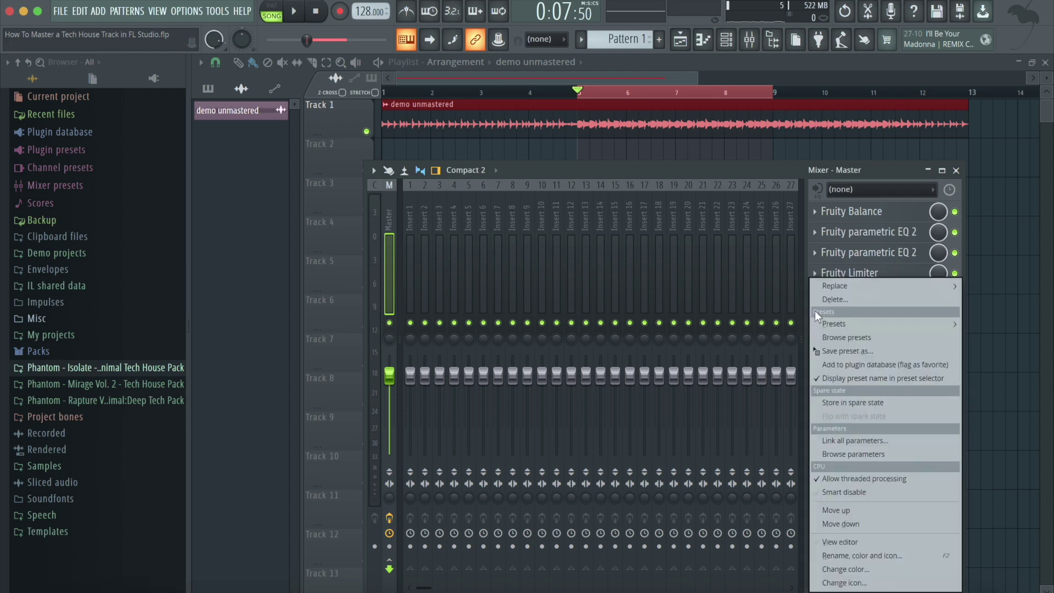
left_click(874, 524)
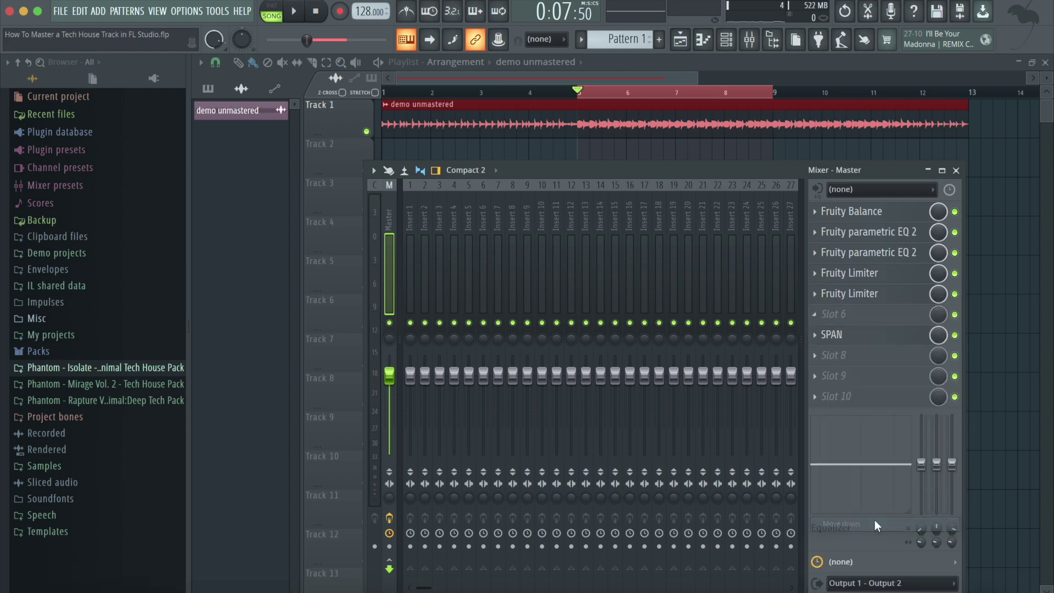
left_click(821, 293)
left_click(869, 505)
left_click(814, 272)
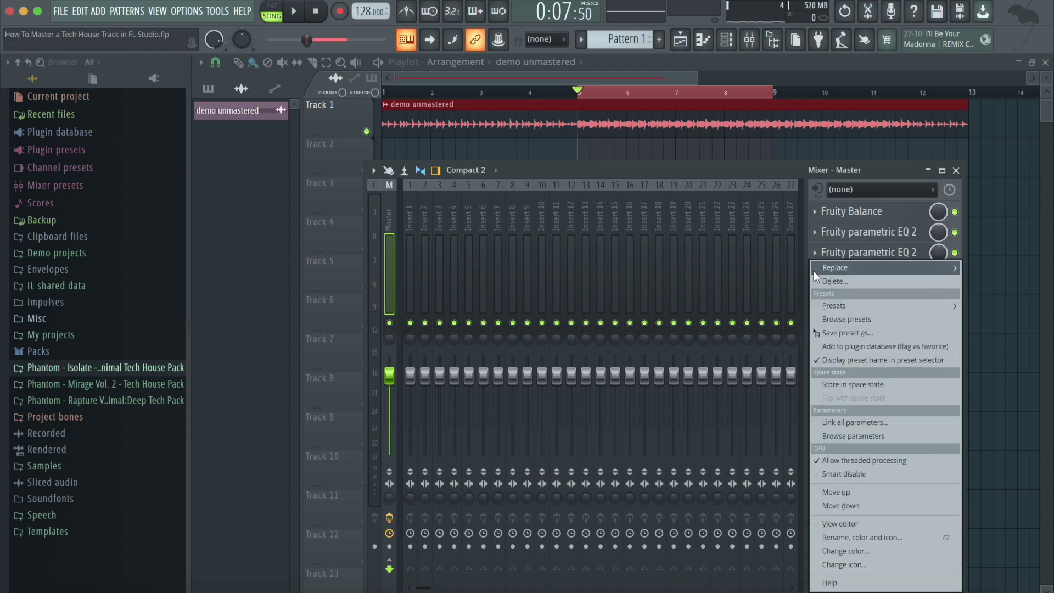
left_click(899, 505)
Load Fruity parametric EQ 2 into Slot 4 of the Master channel and slightly lower its band 1 low shelf while the loop plays.
left_click(871, 275)
mouse_move(862, 283)
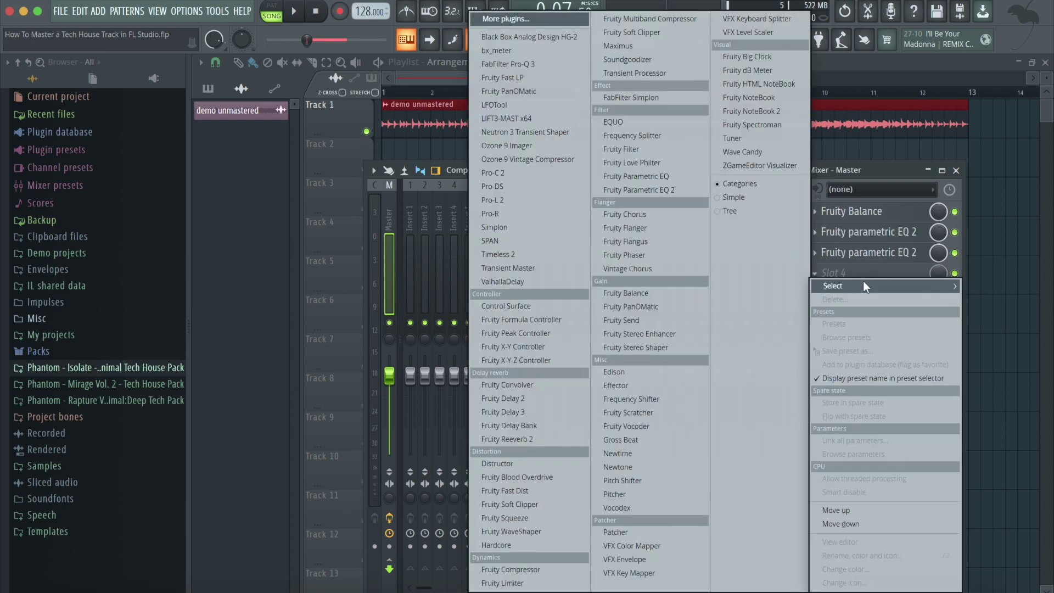
left_click(690, 196)
left_click_drag(404, 91, 508, 95)
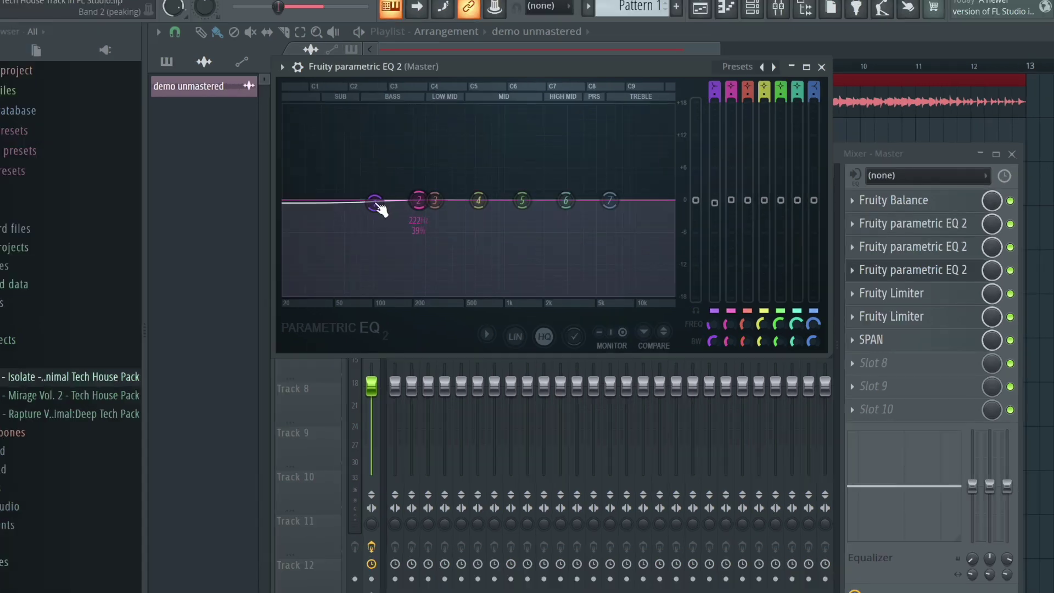
key("space")
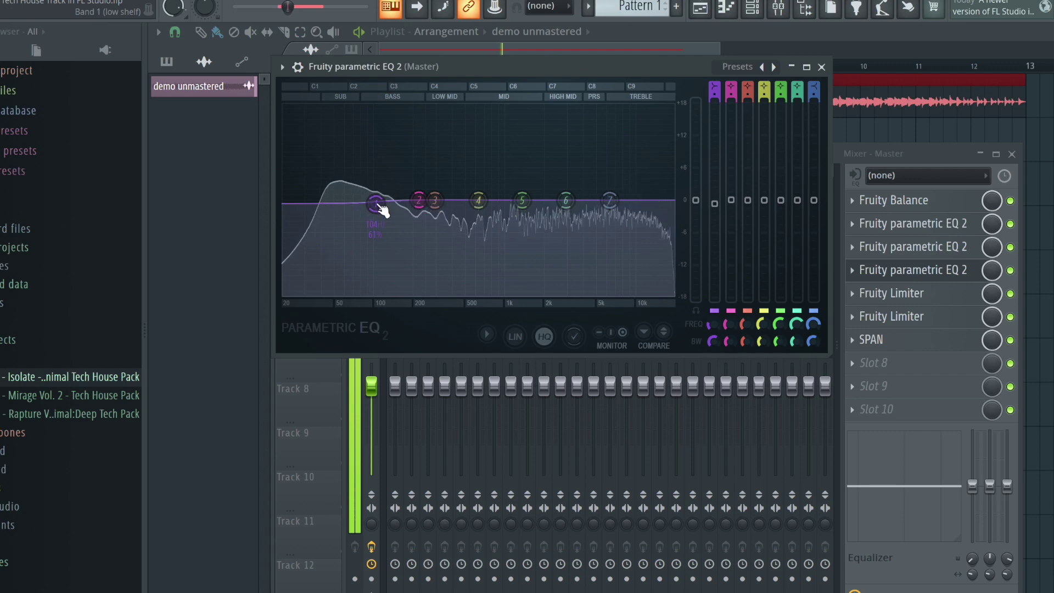
Place SPAN beside the EQ, trim the 104 Hz low shelf against the spectrum, reset the statistics, and close both windows.
left_click(914, 338)
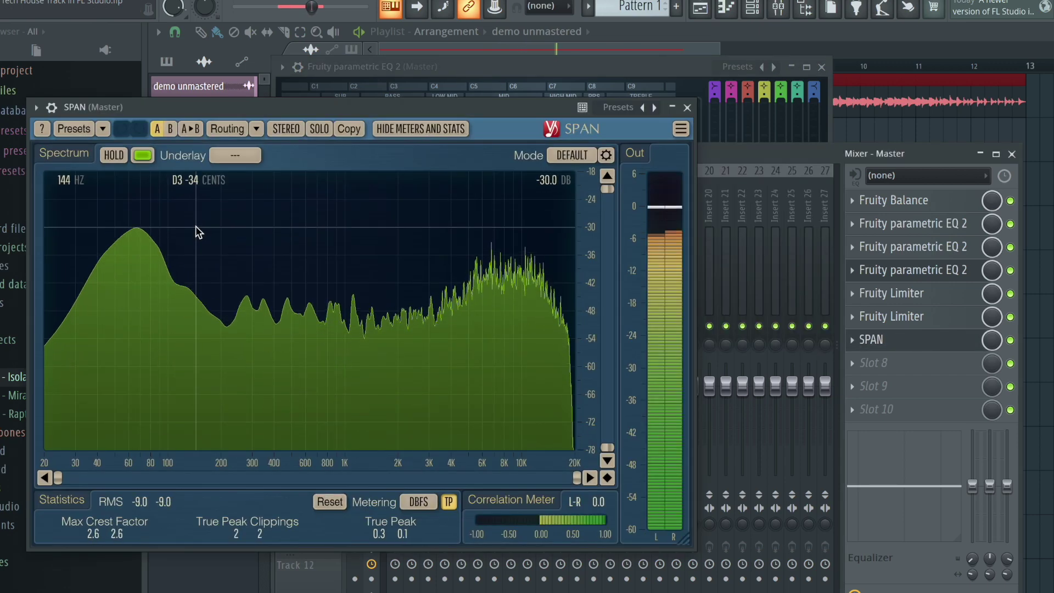
left_click_drag(44, 107, 470, 105)
left_click(469, 85)
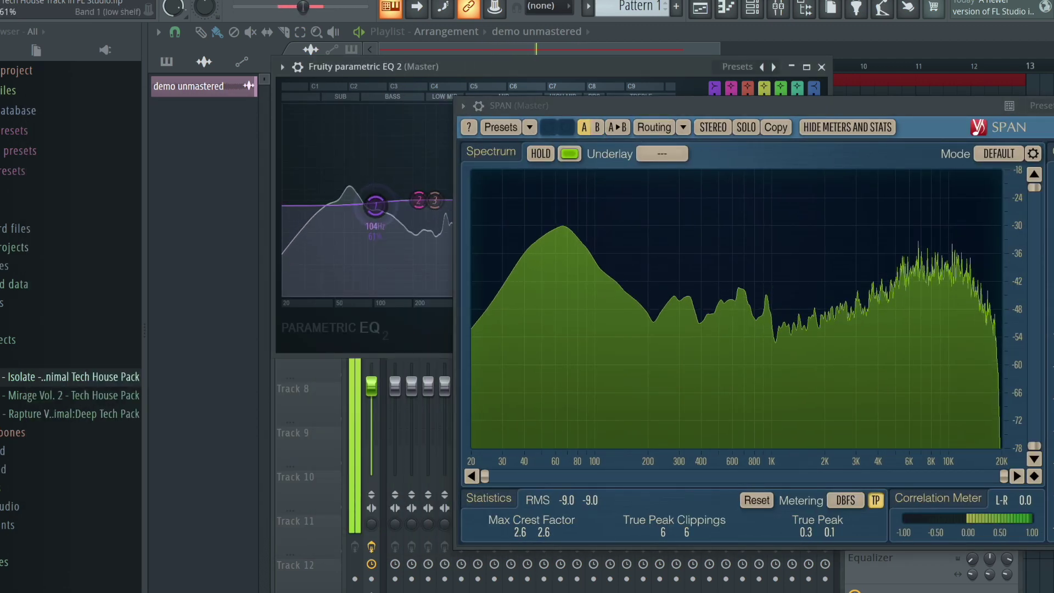
left_click(757, 500)
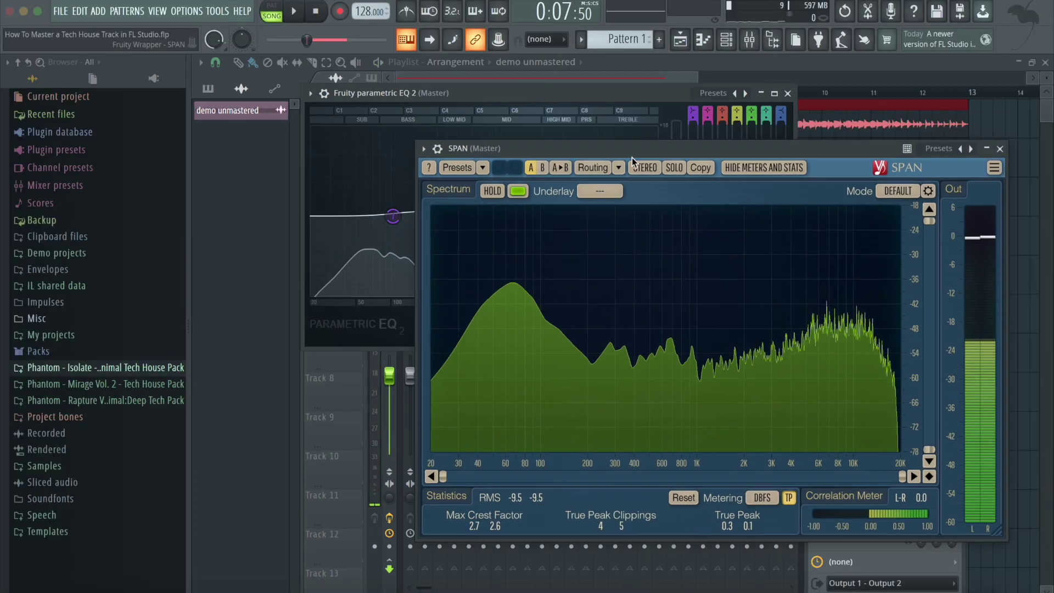
left_click_drag(631, 157, 407, 212)
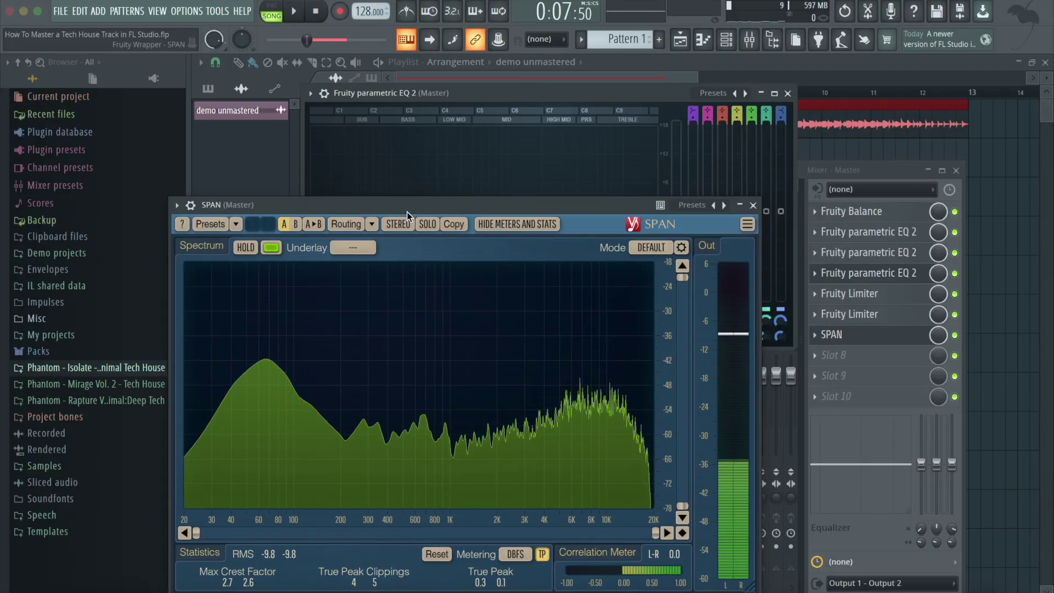
left_click(751, 205)
left_click(788, 93)
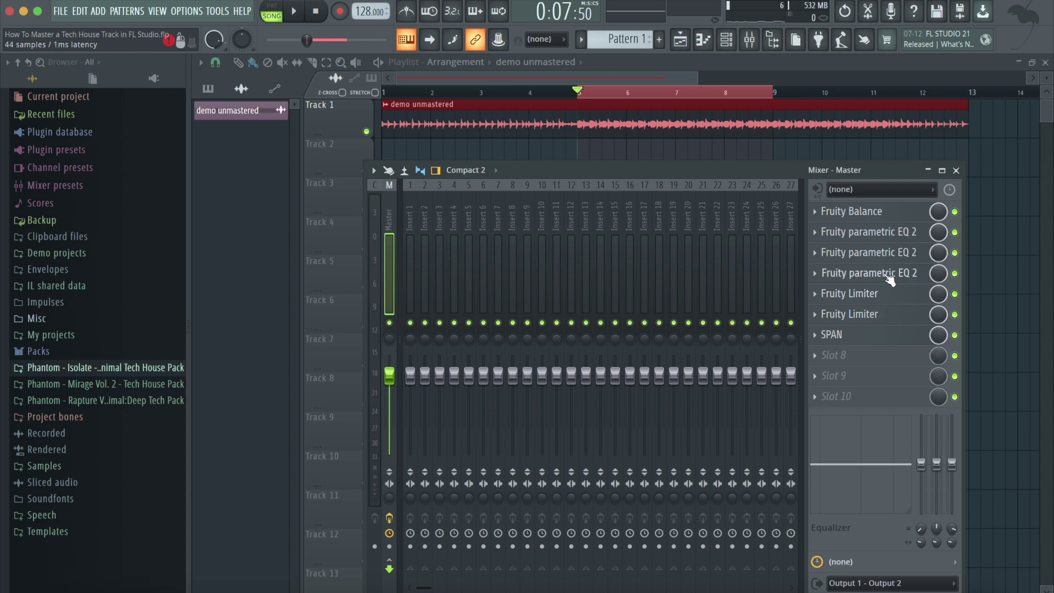
Reopen SPAN, play the loop and reset the statistics to check the bass peak and RMS level, and close it.
left_click(885, 322)
left_click(914, 331)
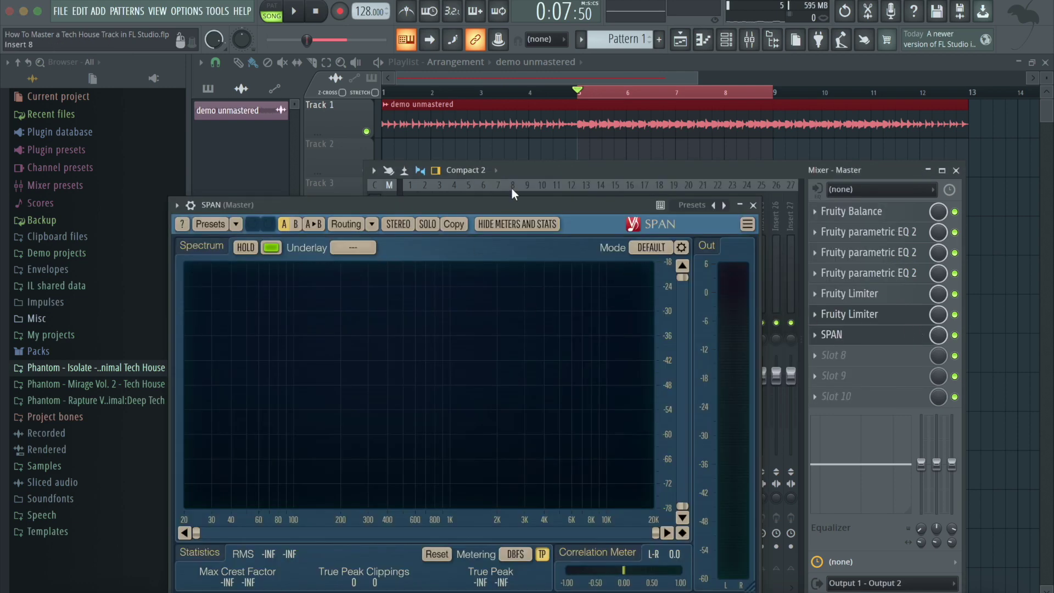
left_click_drag(503, 206, 539, 53)
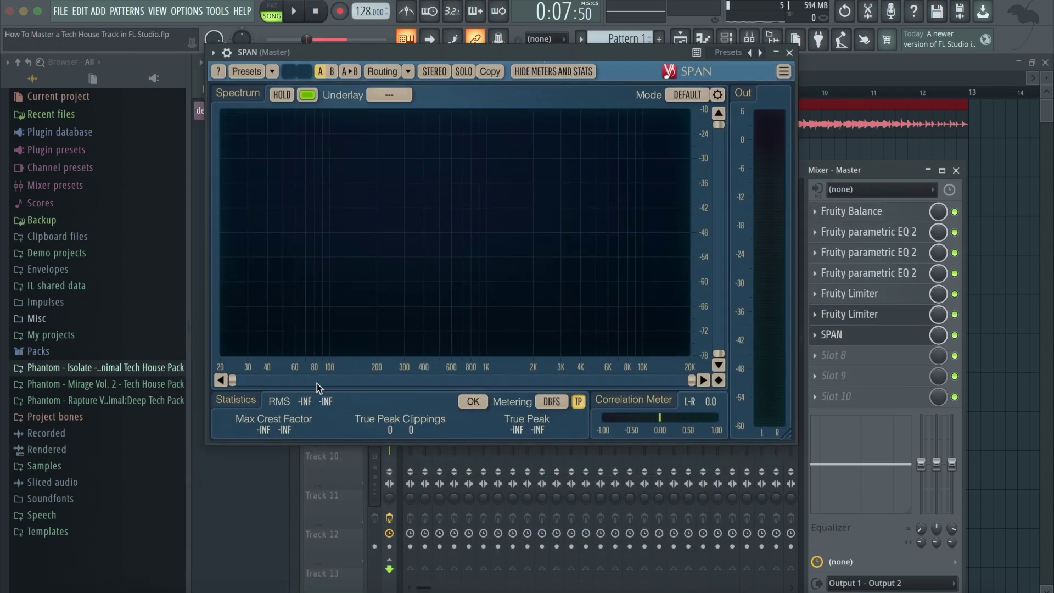
key("space")
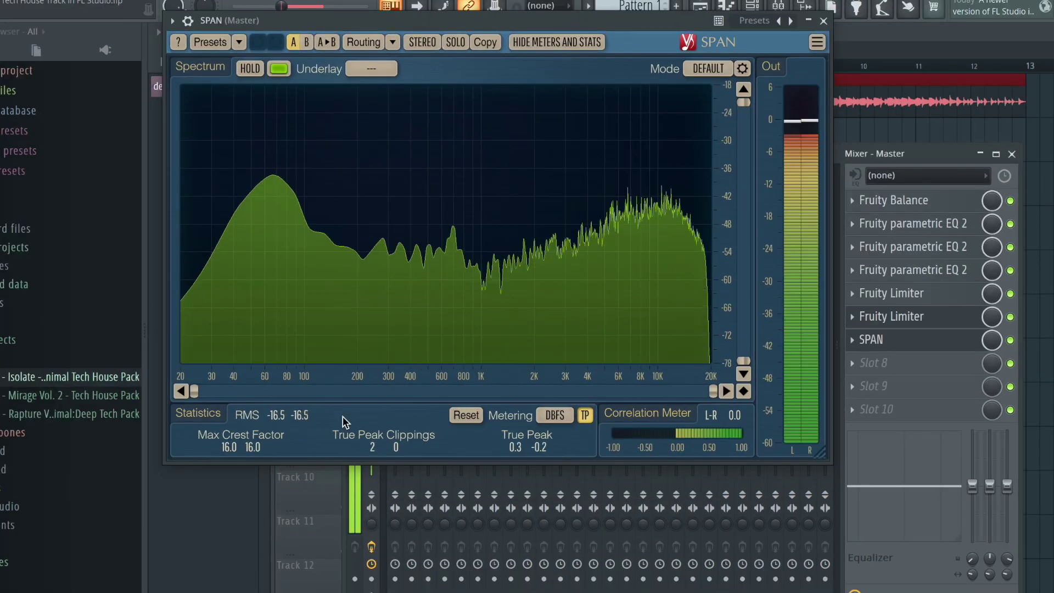
left_click(477, 403)
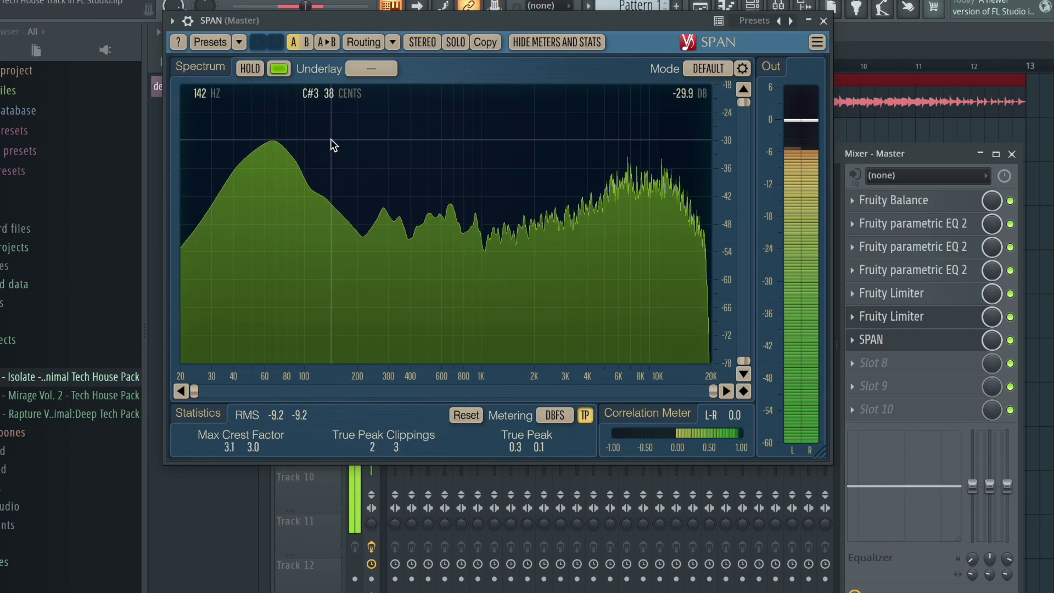
key("space")
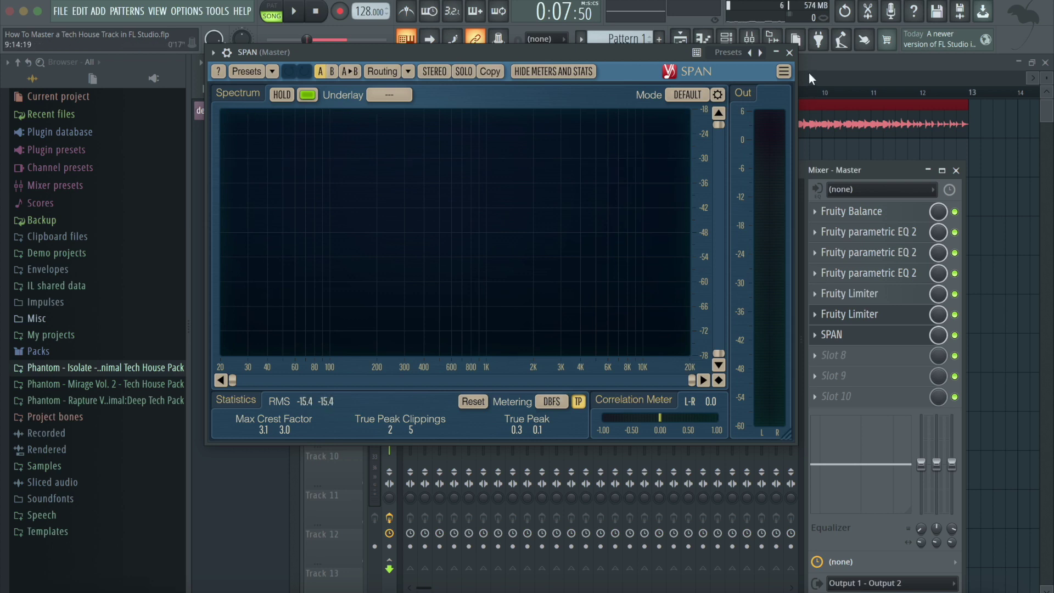
left_click(789, 52)
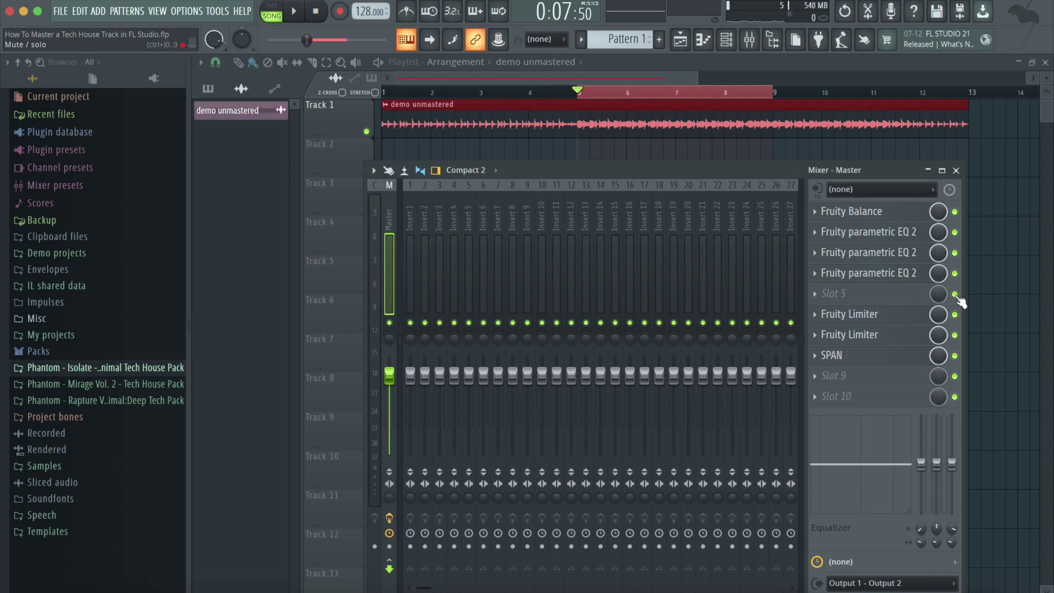
Load Soundgoodizer into the empty Slot 5 of the Master channel and raise its amount slightly in mode A.
left_click(840, 293)
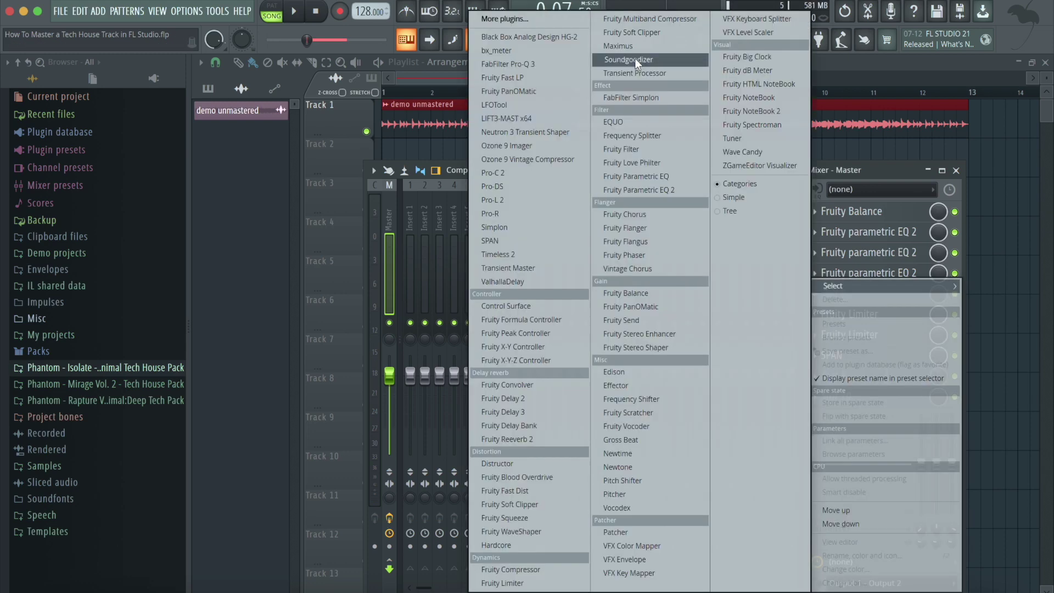
left_click(635, 58)
left_click_drag(489, 165, 503, 166)
left_click_drag(510, 287, 510, 351)
mouse_move(511, 286)
left_mouse_down()
mouse_move(510, 258)
mouse_move(510, 287)
left_mouse_up()
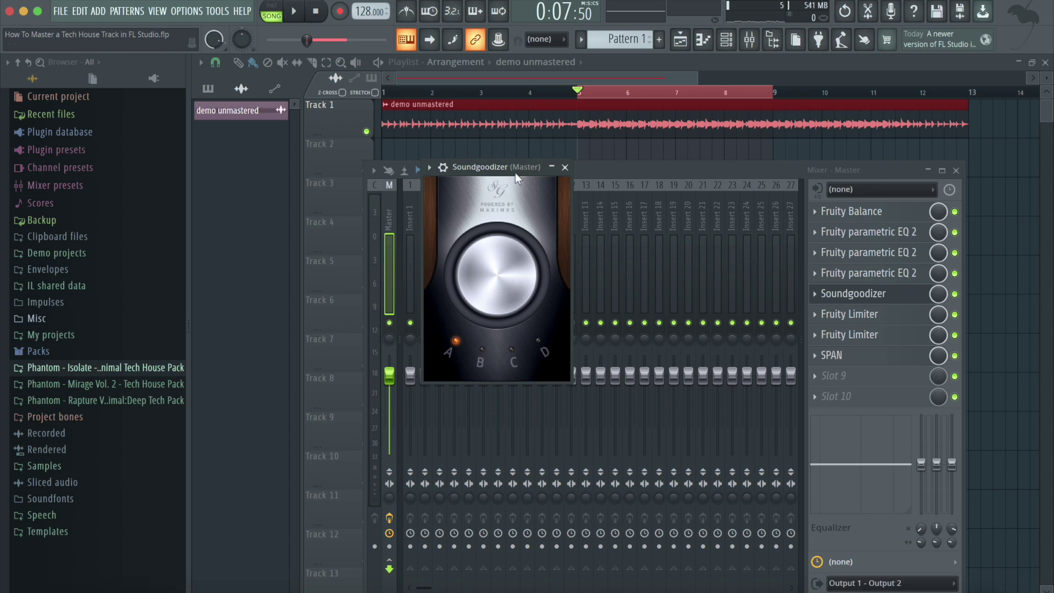
left_click_drag(495, 164, 549, 164)
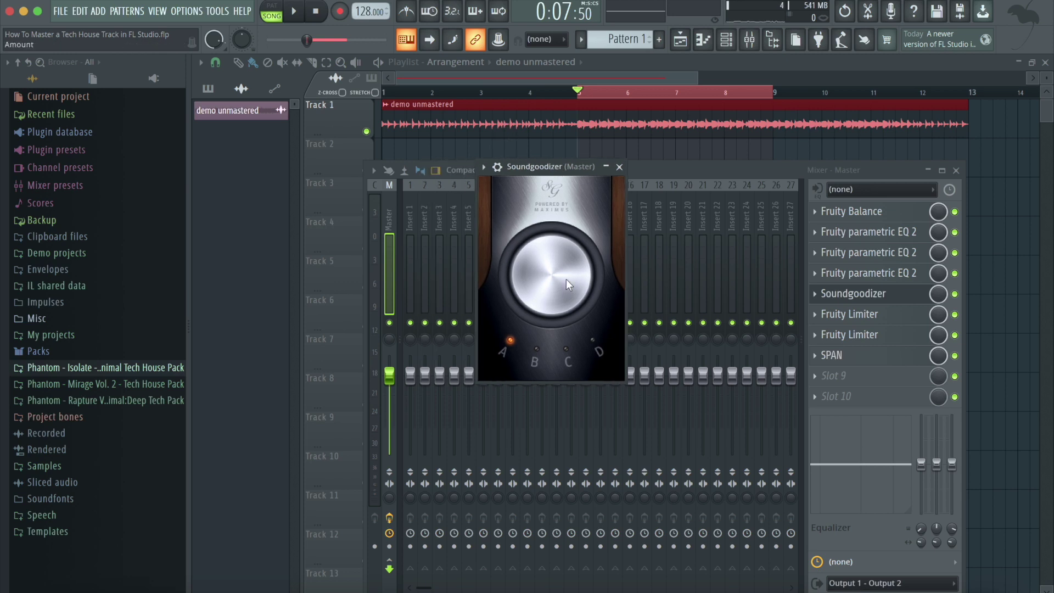
mouse_move(565, 278)
left_mouse_down()
mouse_move(565, 242)
mouse_move(565, 277)
left_mouse_up()
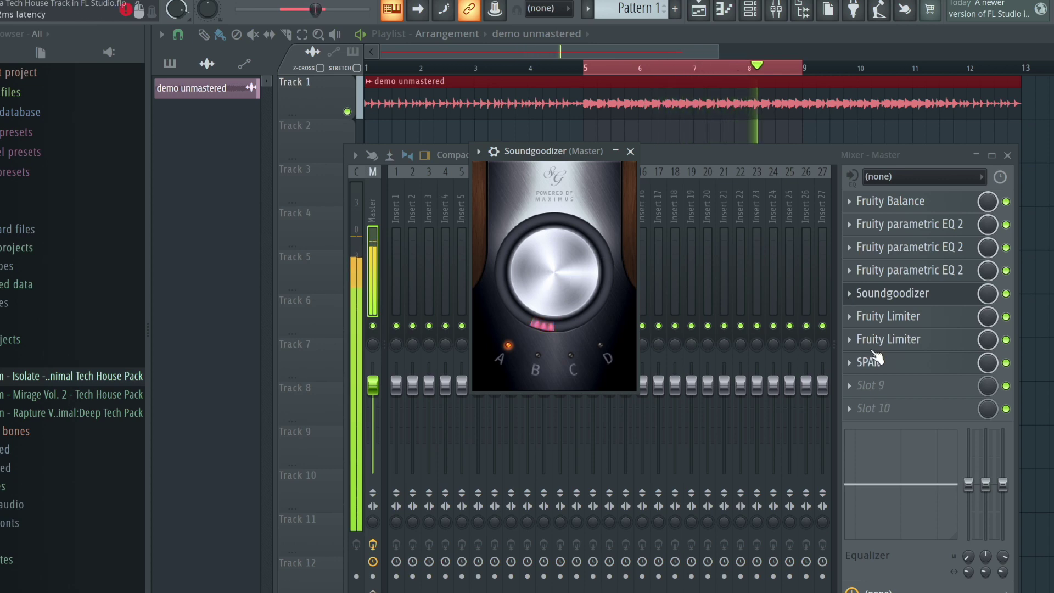
Open SPAN and the Slot 7 Fruity Limiter, place SPAN below the limiter, and adjust the limiter's gain as the loop plays.
left_click(867, 363)
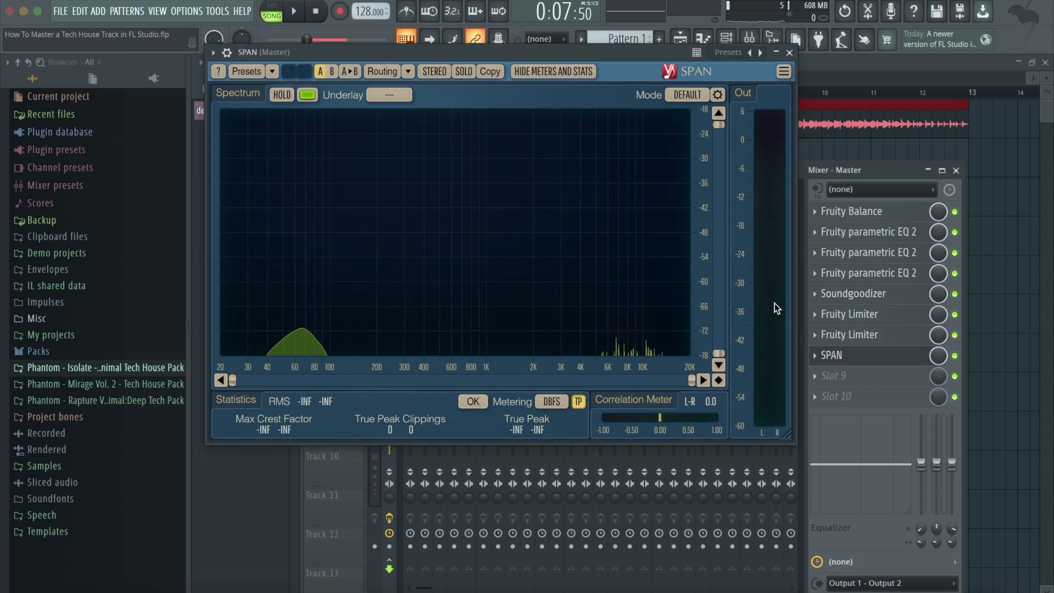
left_click(856, 334)
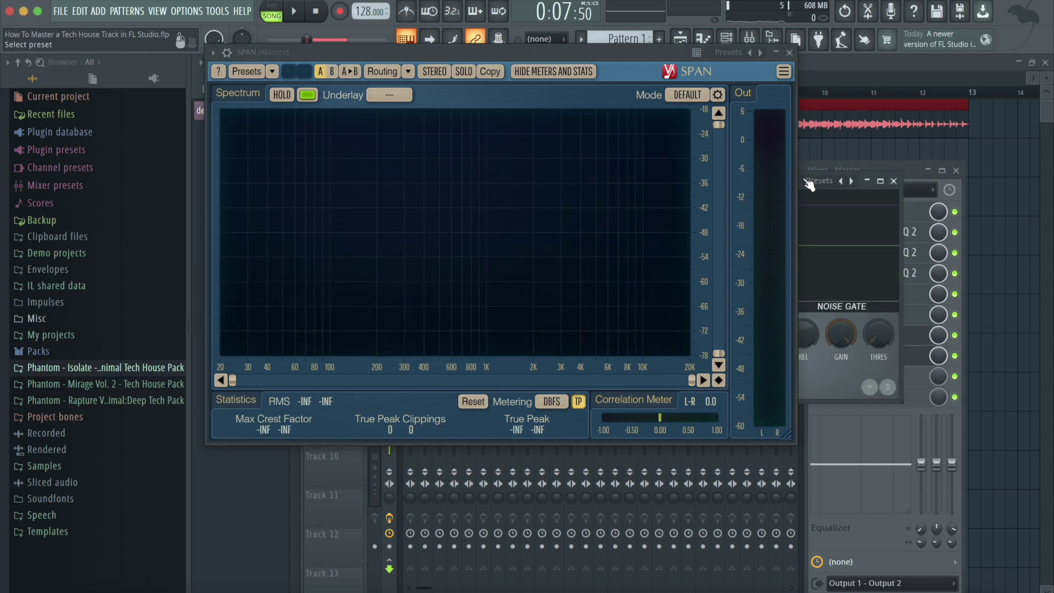
left_click(808, 182)
left_click(846, 268)
left_click_drag(649, 57, 646, 353)
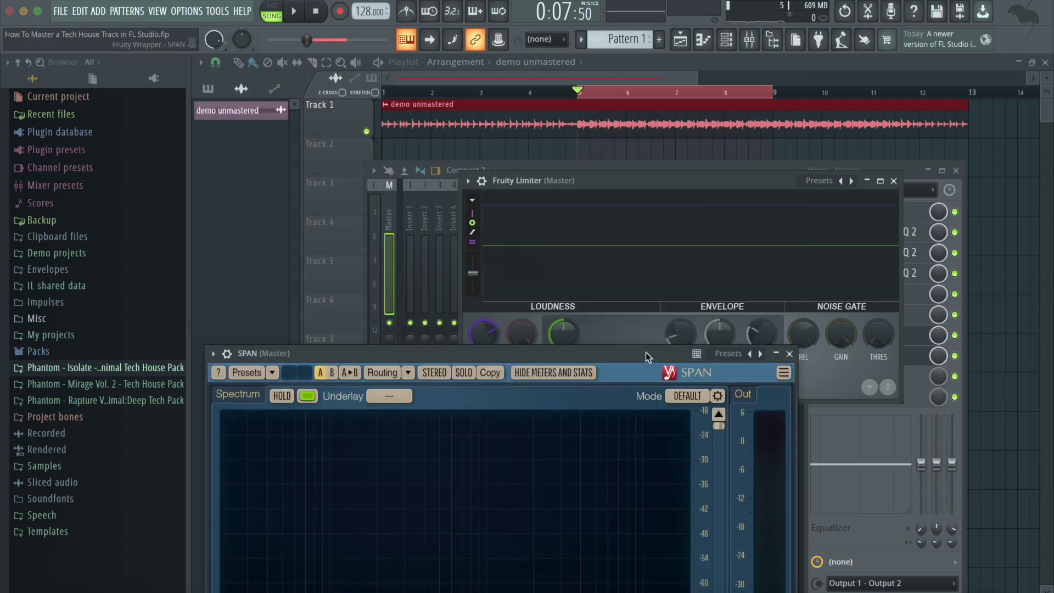
key("space")
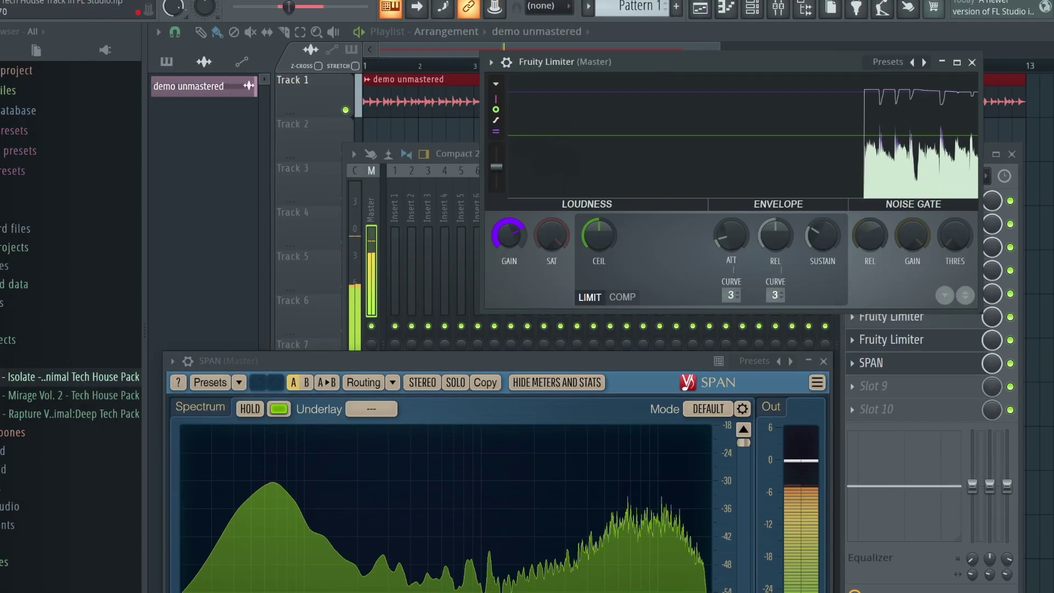
Bring SPAN fully into view, reset its statistics to check the RMS level and true peaks, and move the limiter aside.
left_click_drag(544, 365, 558, 92)
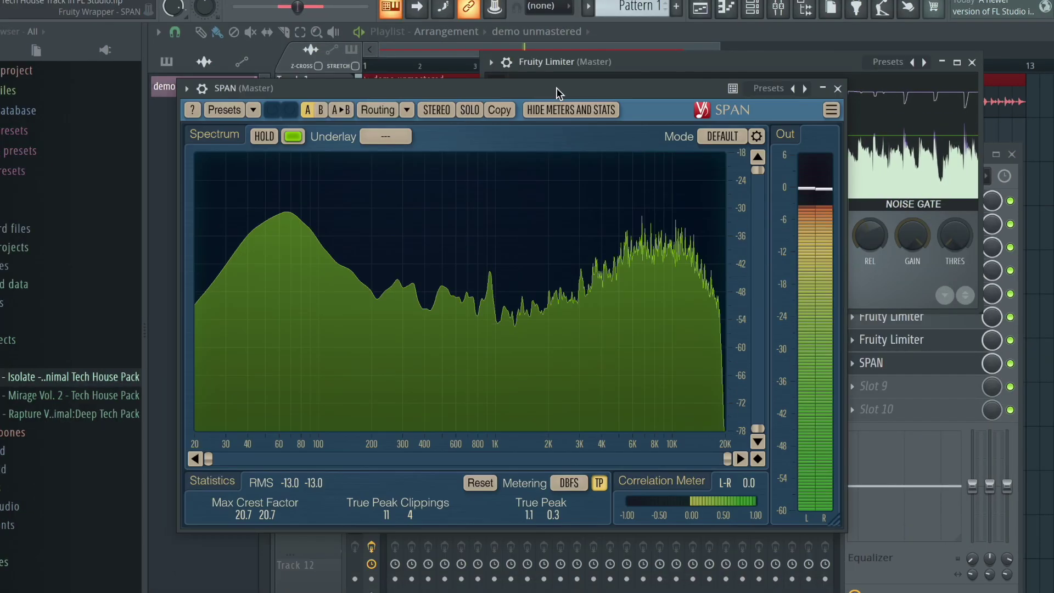
left_click(482, 483)
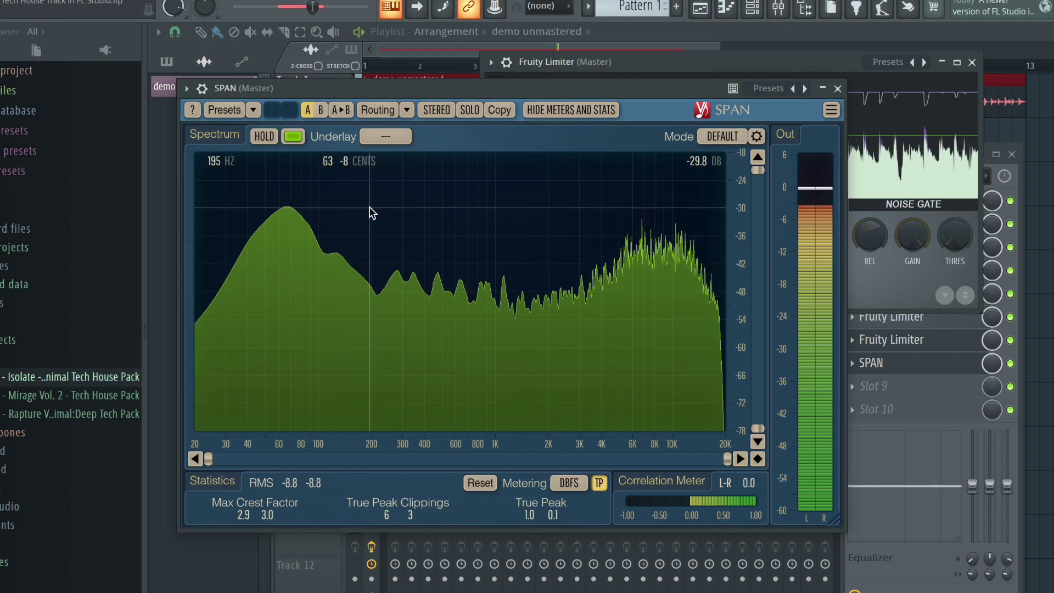
left_click_drag(657, 64, 883, 58)
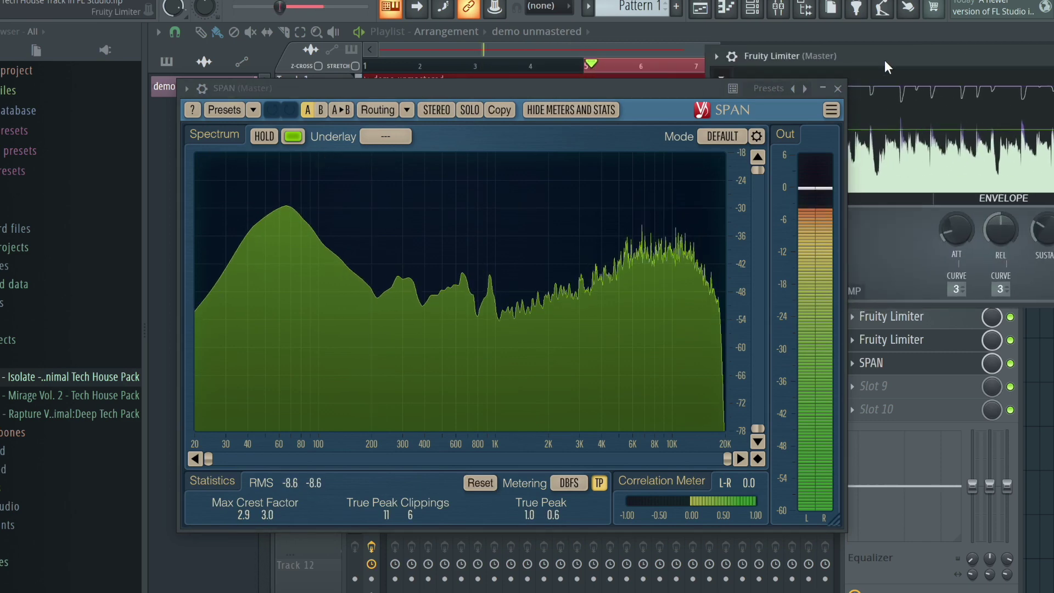
Fine-tune the Slot 7 Fruity Limiter's gain during playback, and close the limiter and SPAN.
left_click(953, 345)
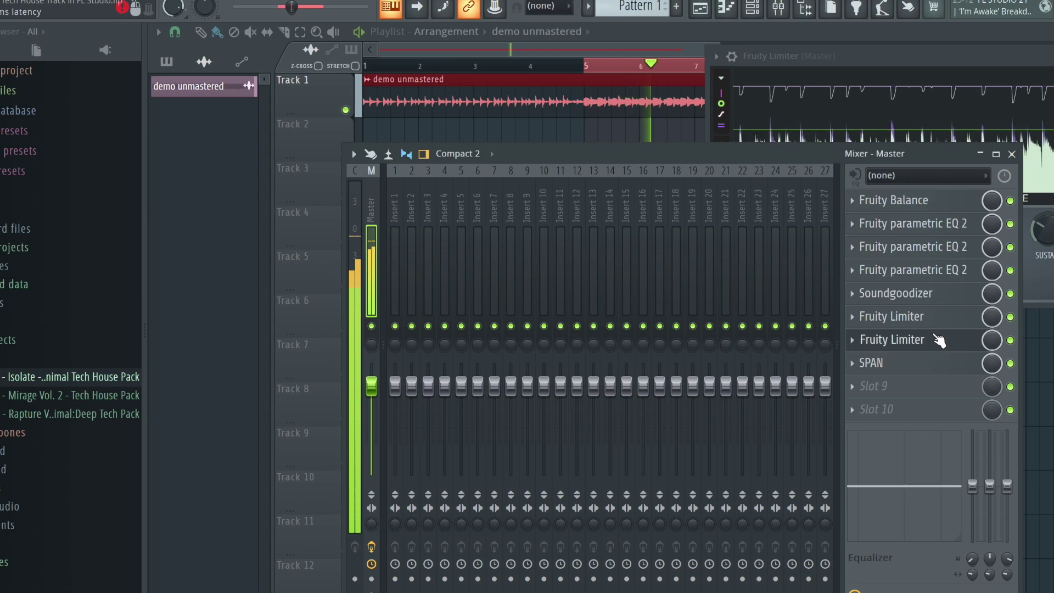
left_click(953, 340)
left_click_drag(958, 56, 739, 27)
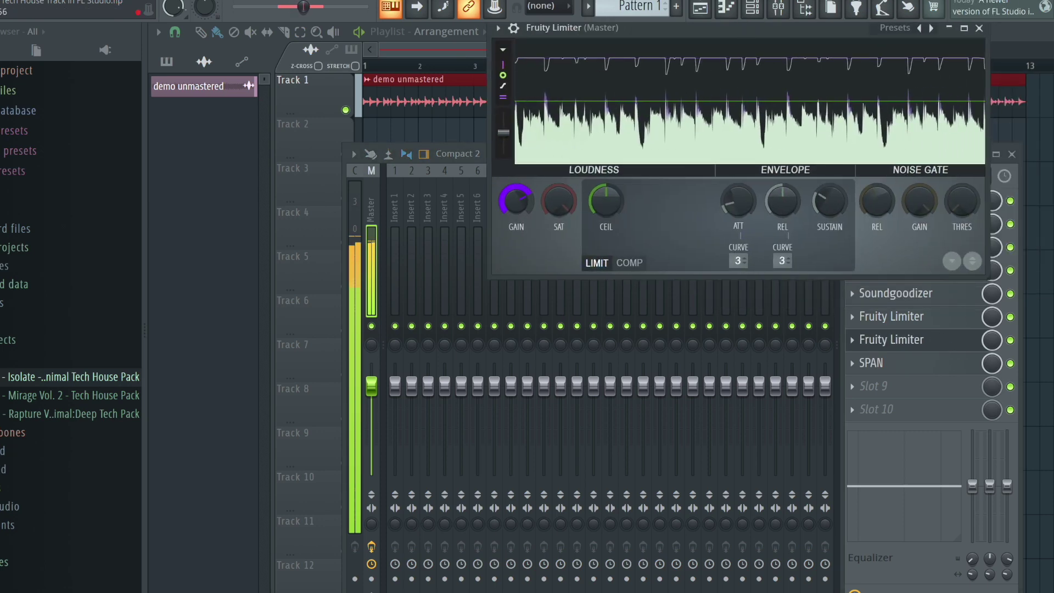
left_click(935, 345)
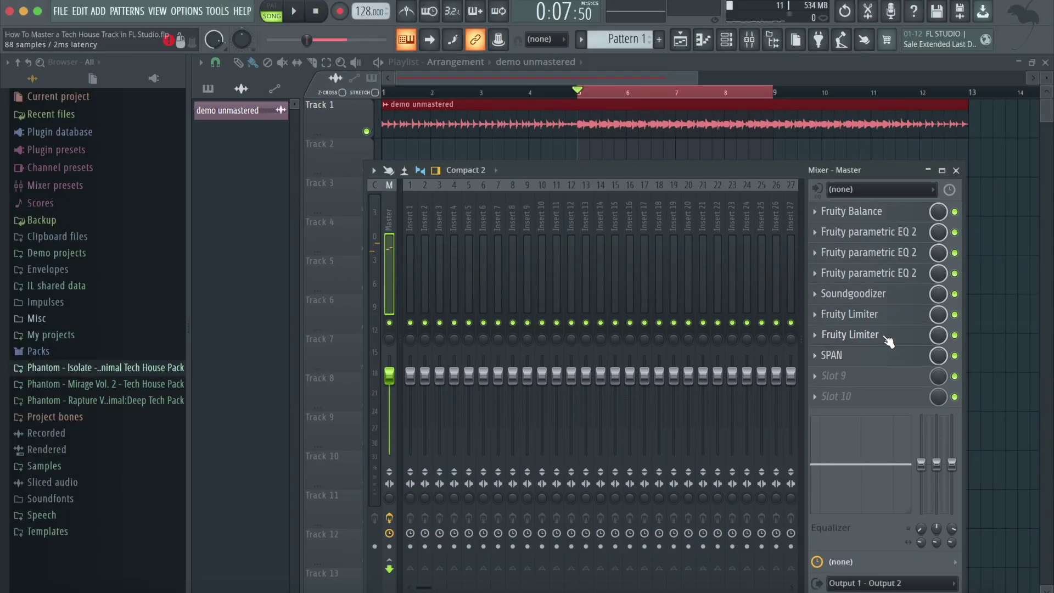
left_click(878, 355)
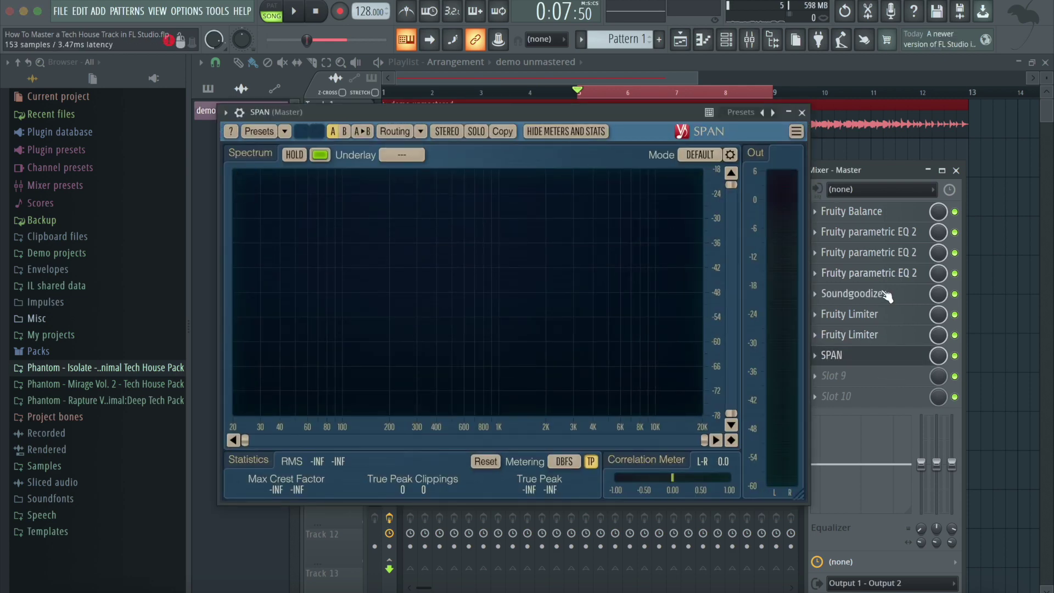
left_click(802, 112)
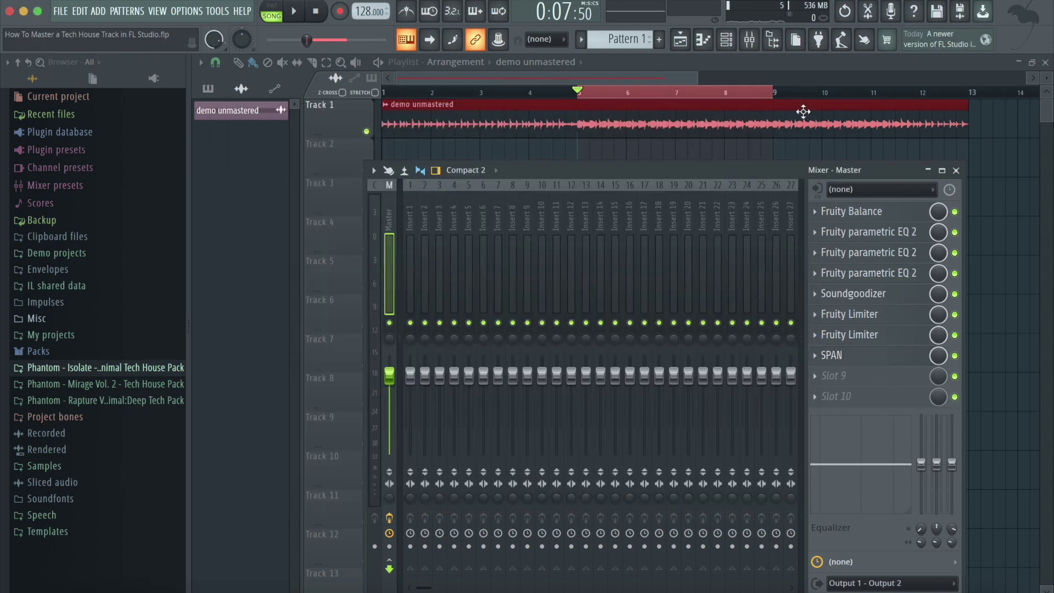